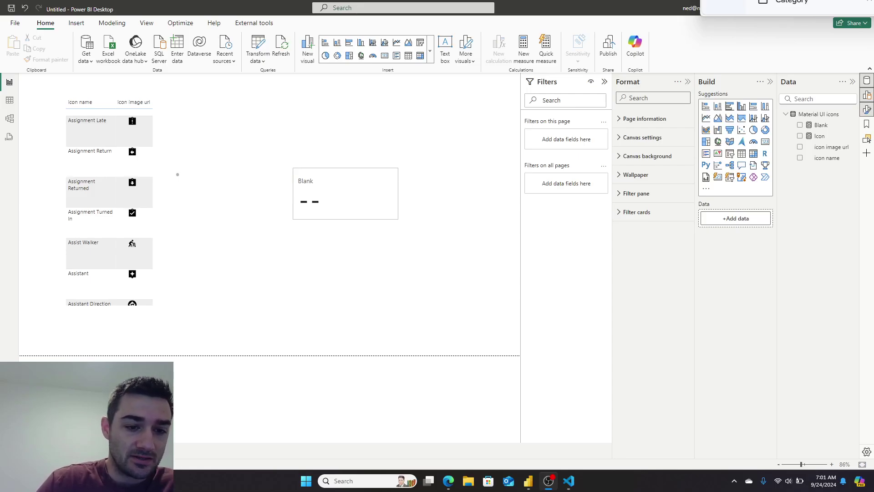
Browse the Material icon table's names and images, then bring the Google Fonts icon page over the report
scroll(120, 157, "down", 10)
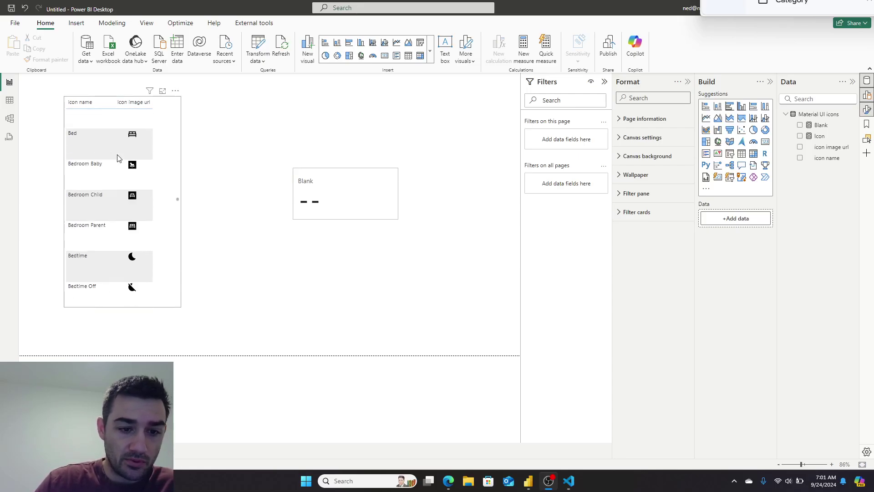
scroll(117, 158, "down", 10)
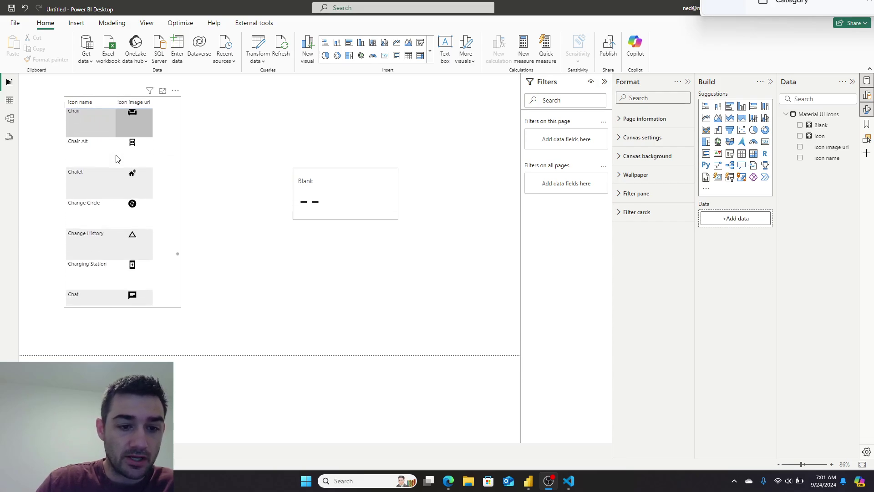
scroll(117, 158, "down", 10)
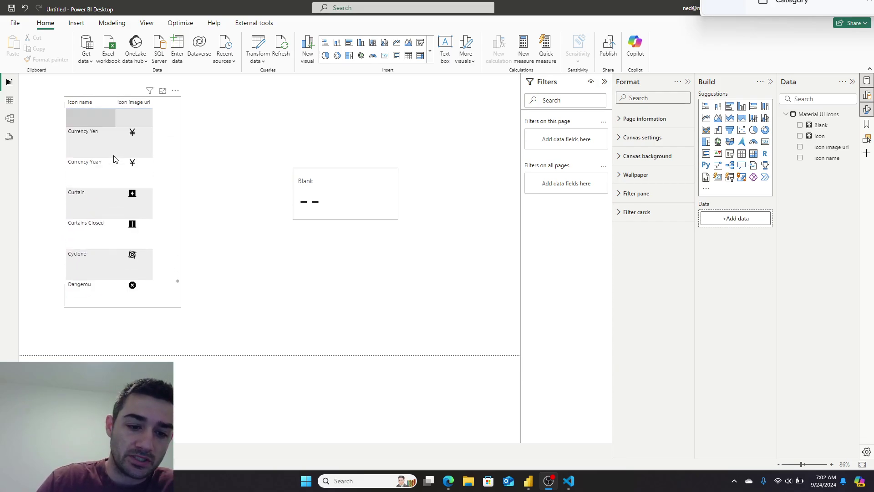
scroll(115, 159, "down", 10)
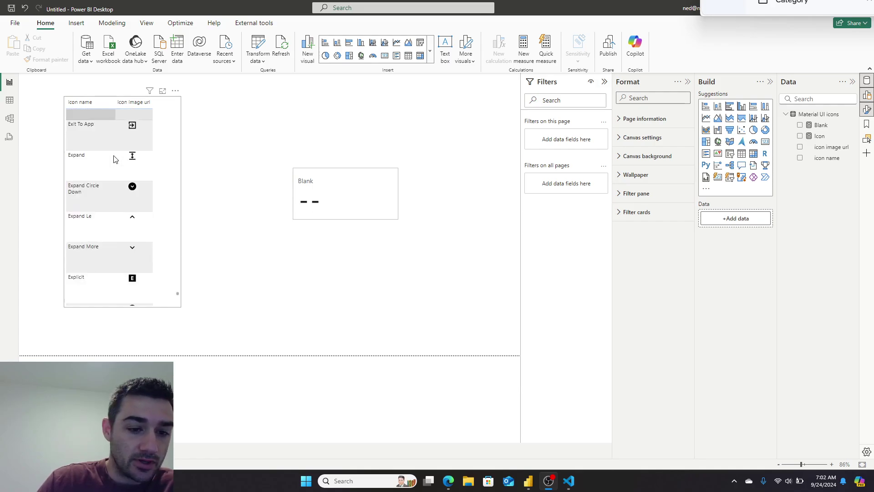
scroll(114, 157, "down", 10)
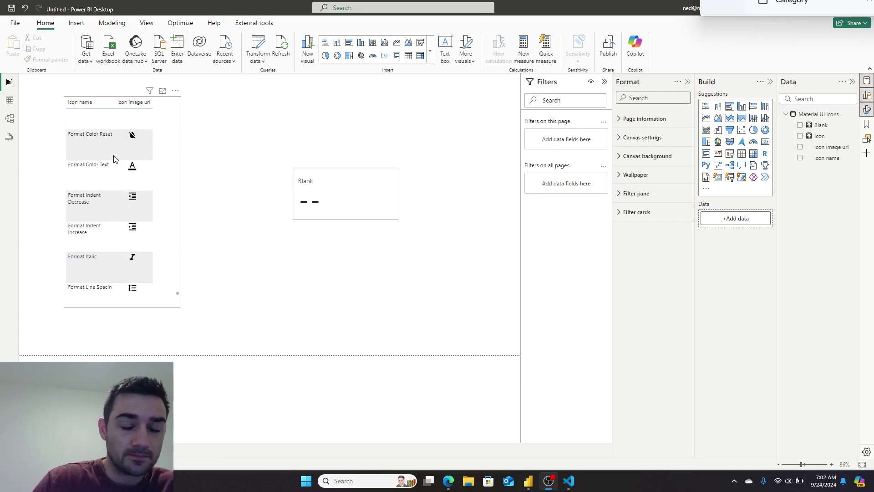
scroll(115, 159, "down", 3)
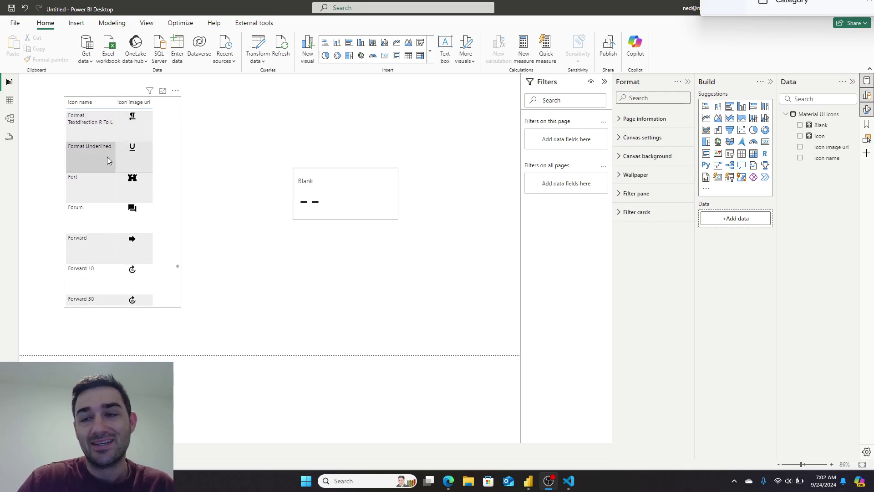
scroll(106, 157, "down", 15)
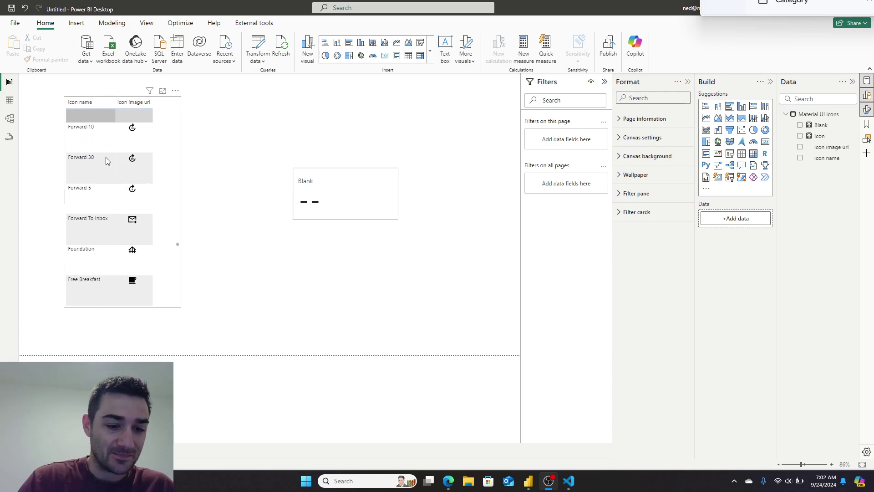
scroll(106, 165, "down", 15)
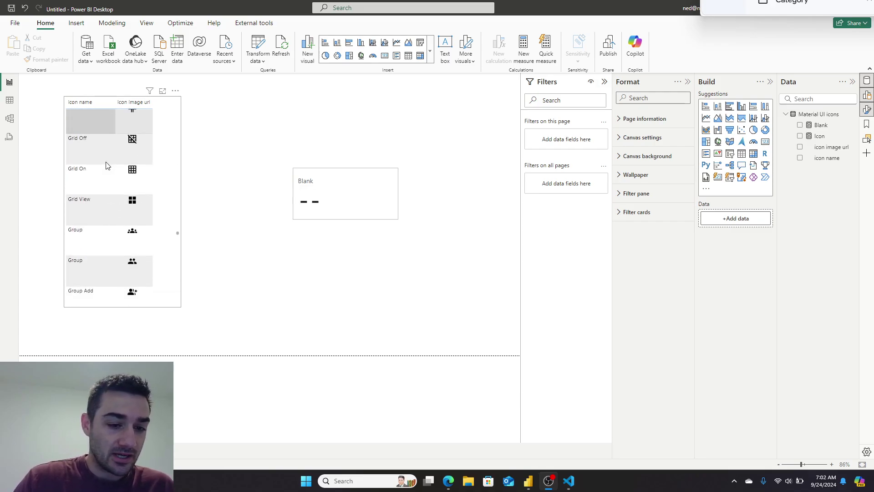
scroll(107, 165, "down", 6)
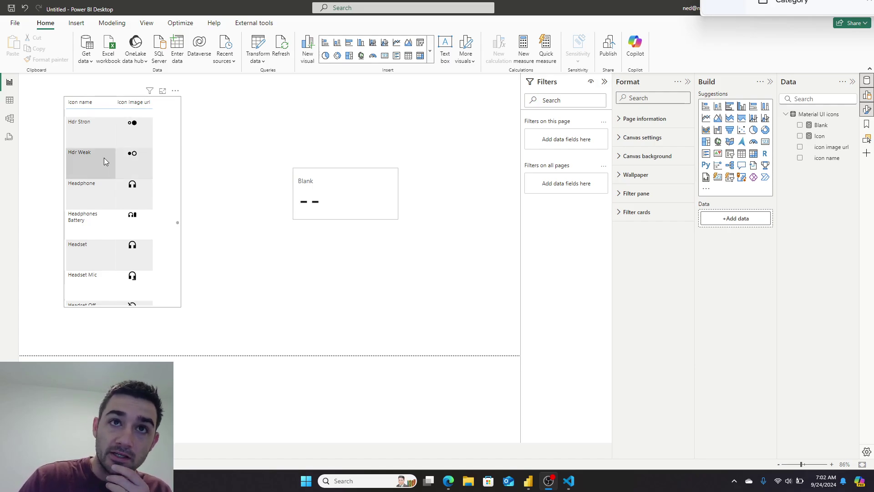
scroll(108, 182, "down", 5)
scroll(107, 182, "down", 6)
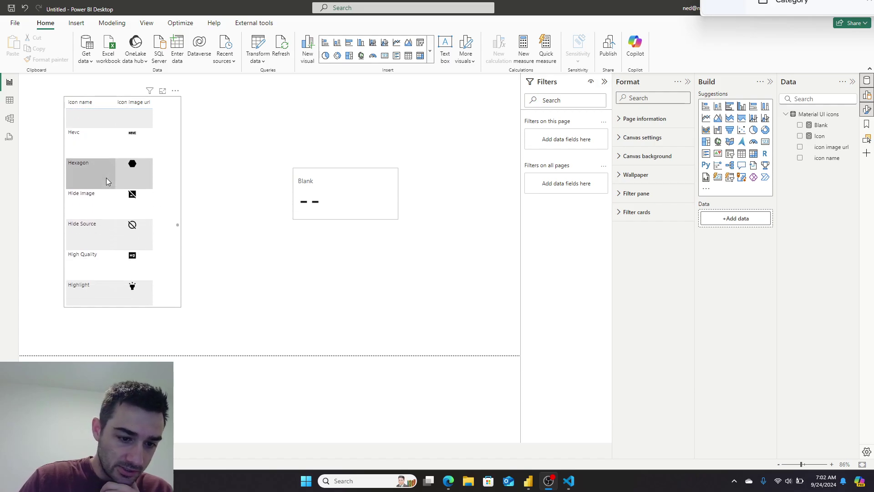
scroll(108, 178, "down", 6)
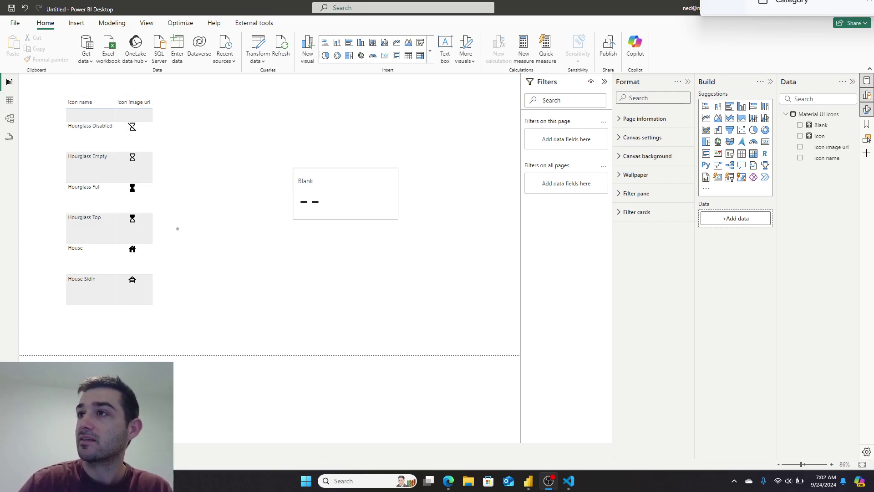
left_click_drag(792, 6, 550, 28)
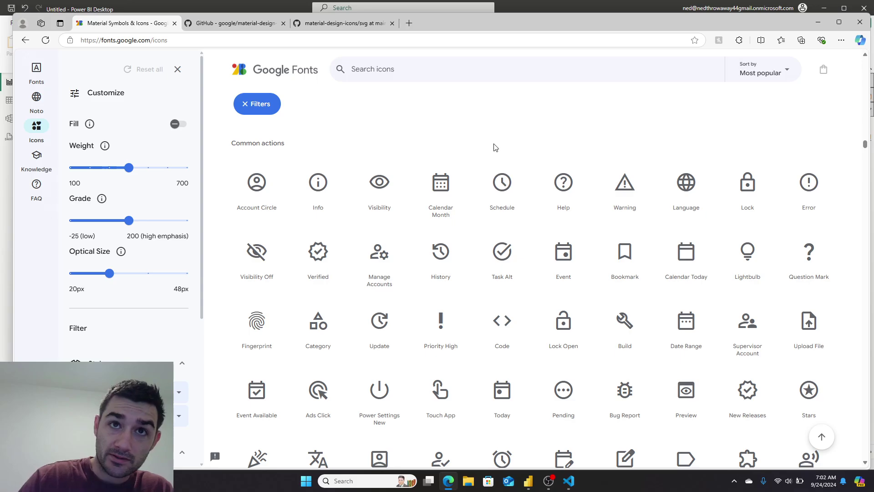
scroll(471, 169, "down", 15)
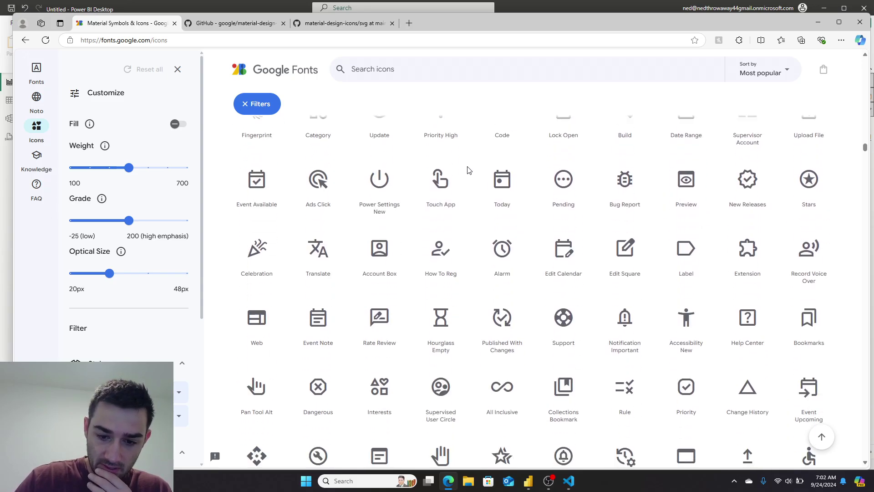
scroll(472, 168, "down", 20)
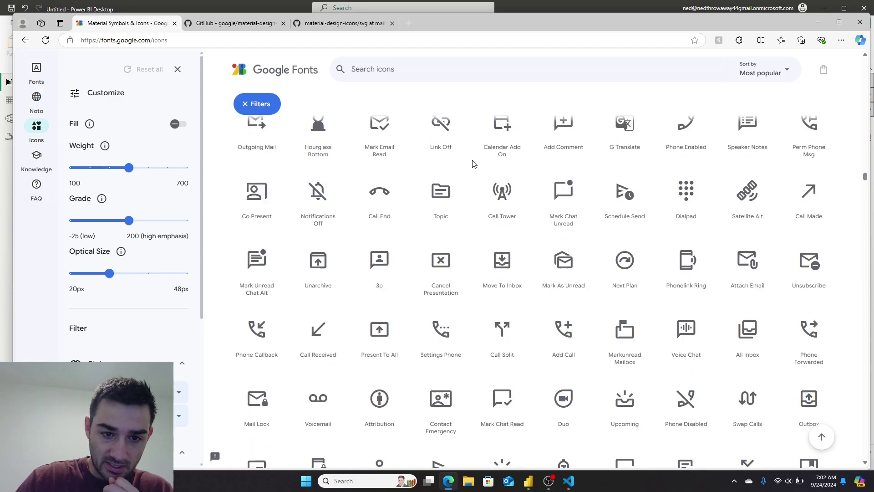
scroll(473, 170, "down", 20)
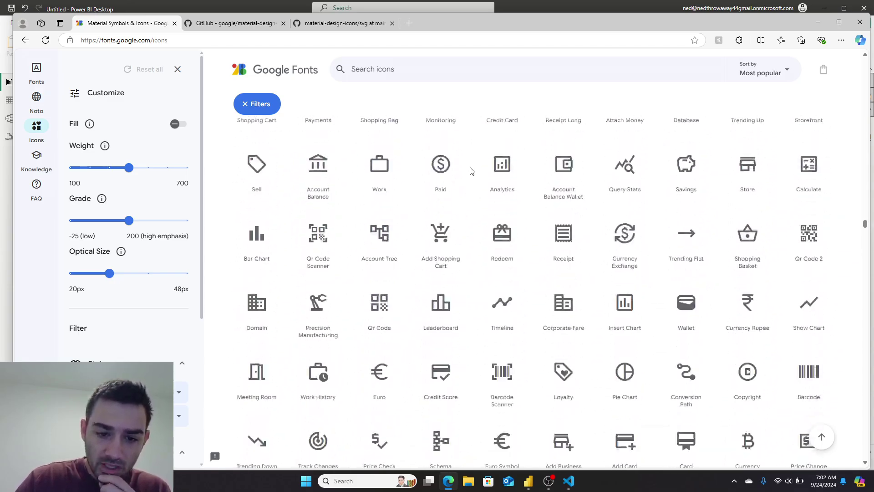
scroll(473, 170, "down", 15)
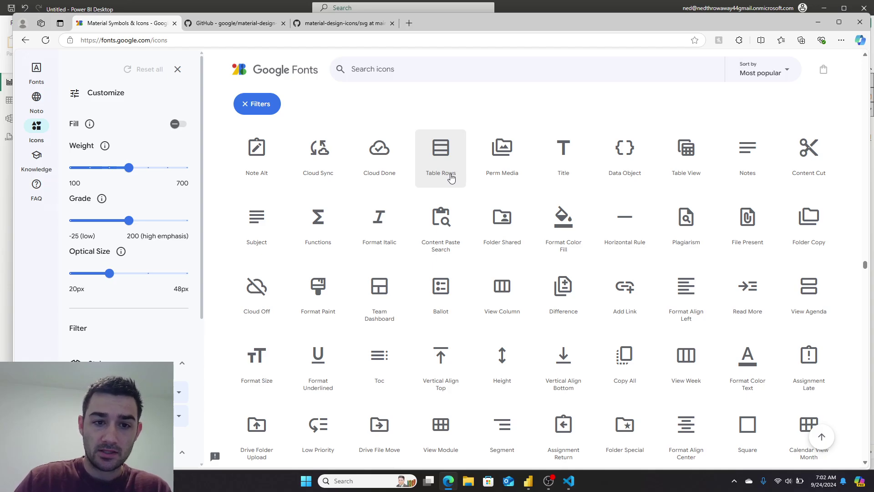
scroll(452, 176, "down", 10)
scroll(452, 176, "down", 15)
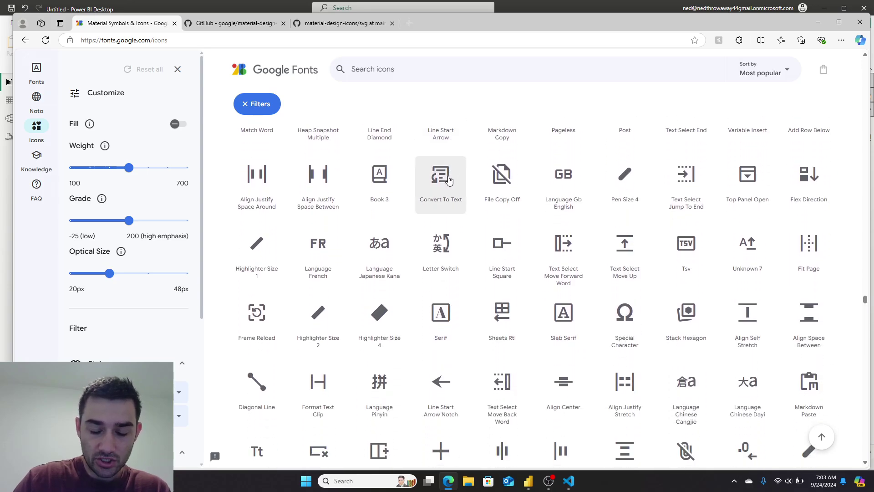
scroll(452, 175, "down", 10)
scroll(448, 180, "down", 8)
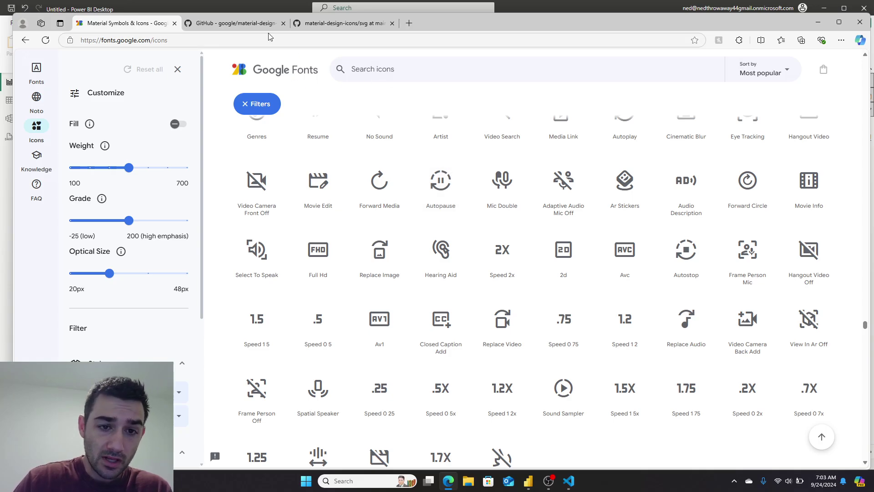
Show the google/material-design-icons GitHub repository and its README on Material Symbols versus Material Icons
left_click(254, 25)
scroll(477, 193, "up", 15)
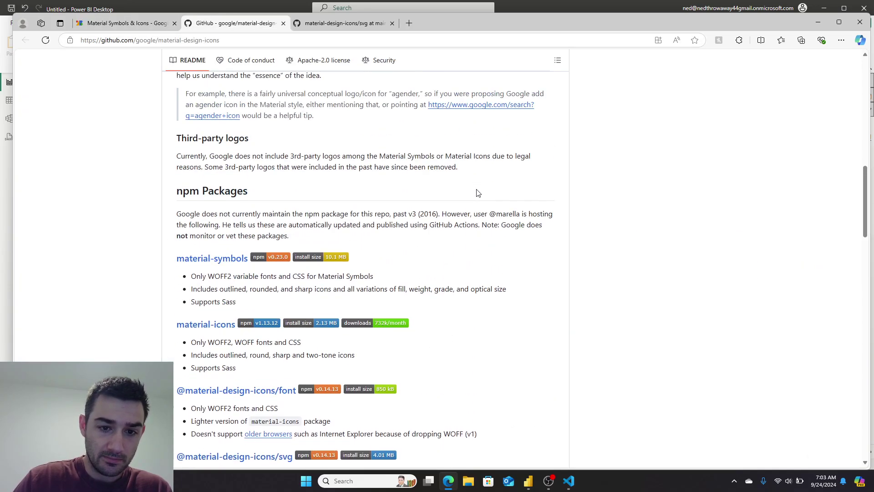
scroll(477, 192, "down", 9)
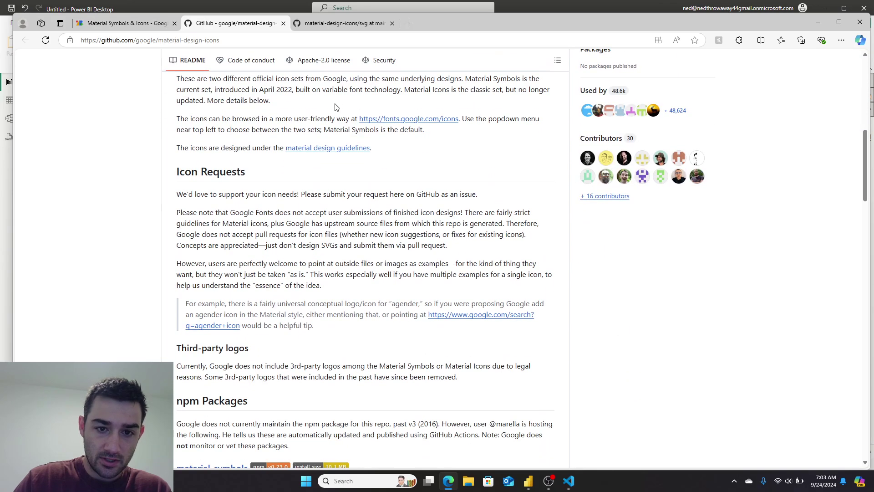
scroll(339, 107, "up", 3)
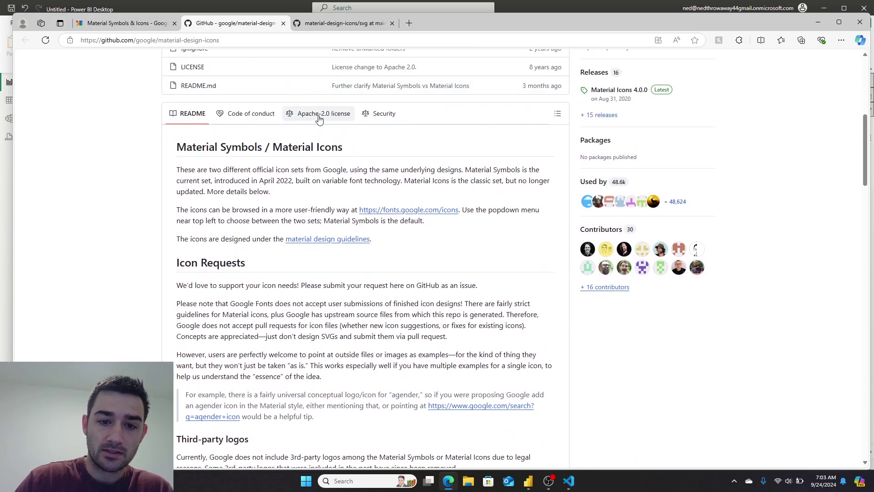
Search Bing in a new tab for 'apache 2.0 license commercial use' and highlight the 'Permissible' answer
left_click(414, 24)
type("apch")
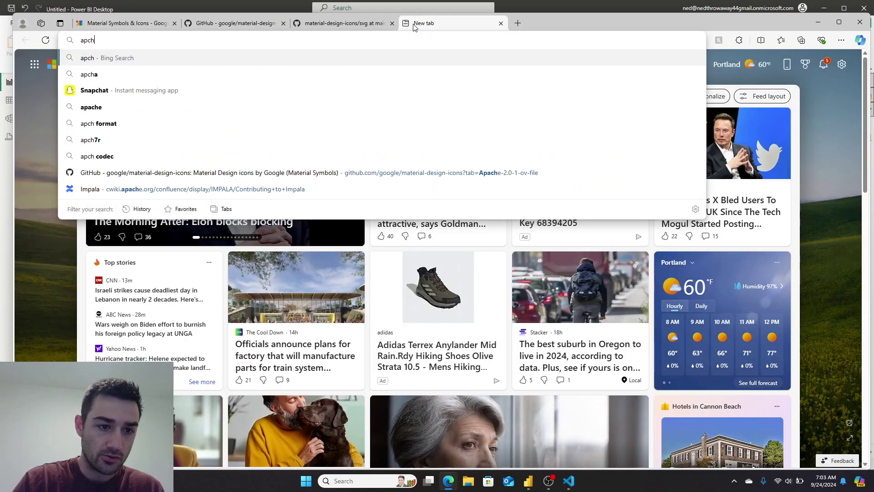
type("e 2.0")
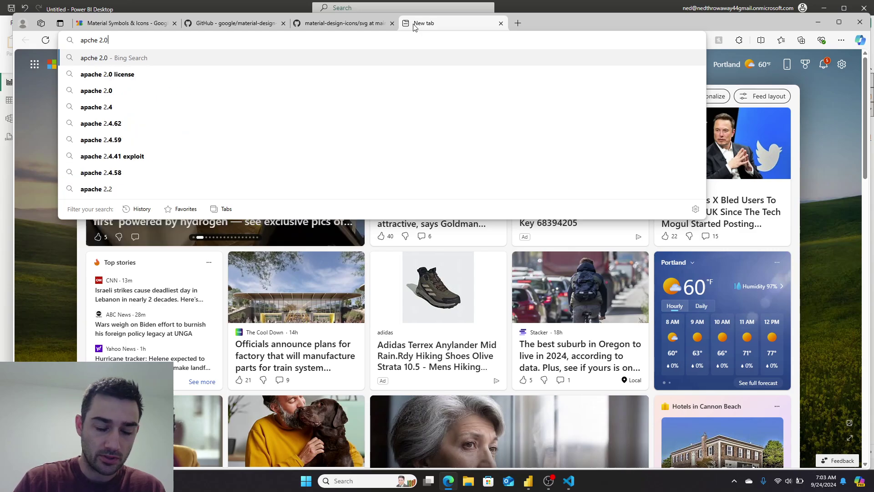
type(" license come")
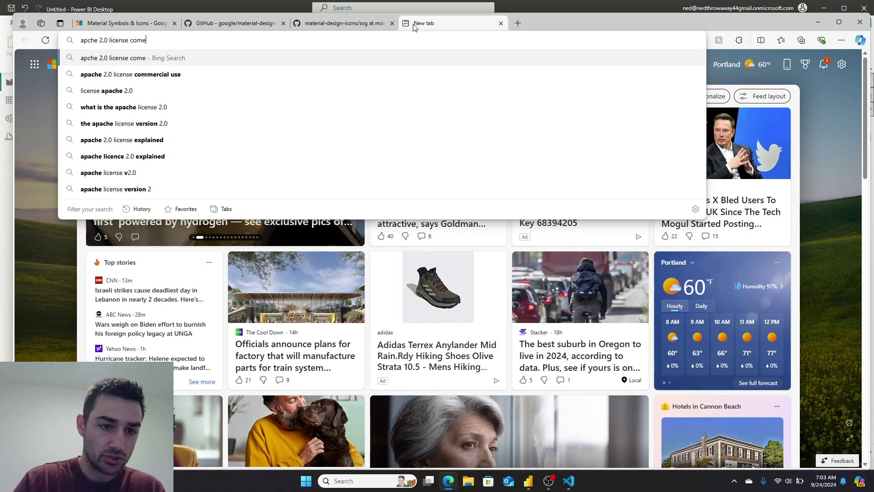
key("Down")
key("Return")
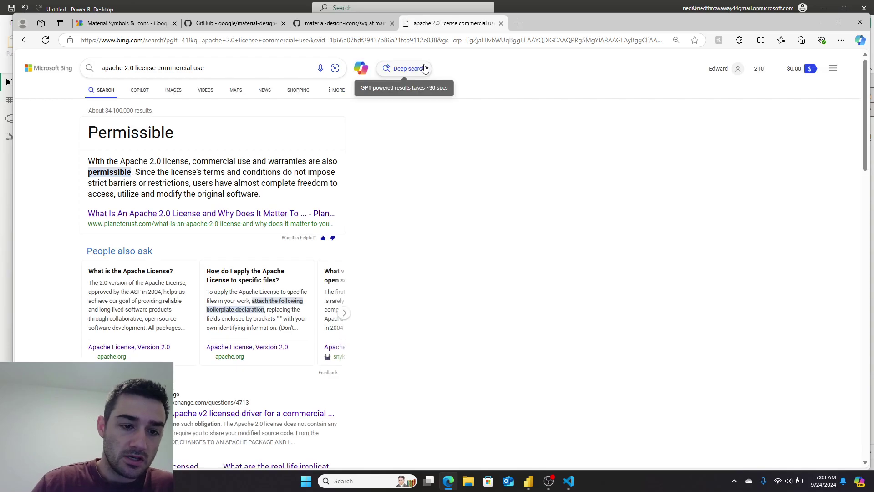
left_click_drag(119, 161, 240, 184)
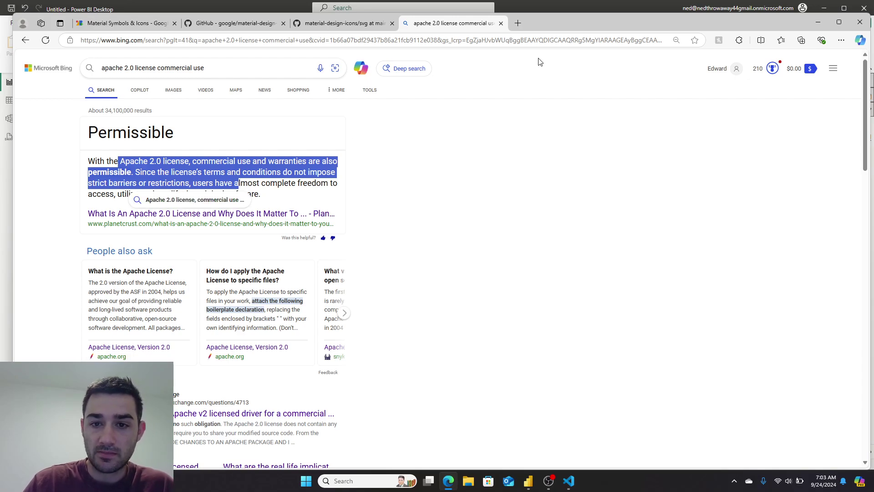
Return to the GitHub repository and show its svg folder with filled, outlined, round, sharp and two-tone subfolders
left_click(501, 23)
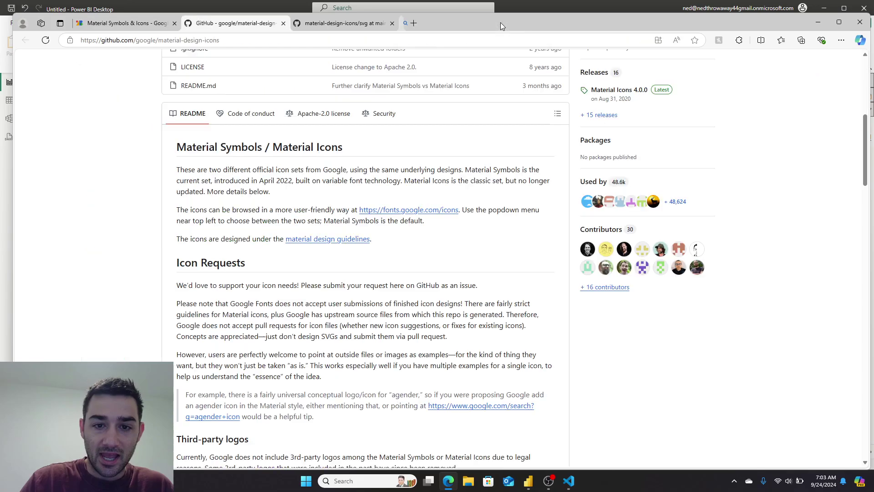
scroll(410, 114, "up", 5)
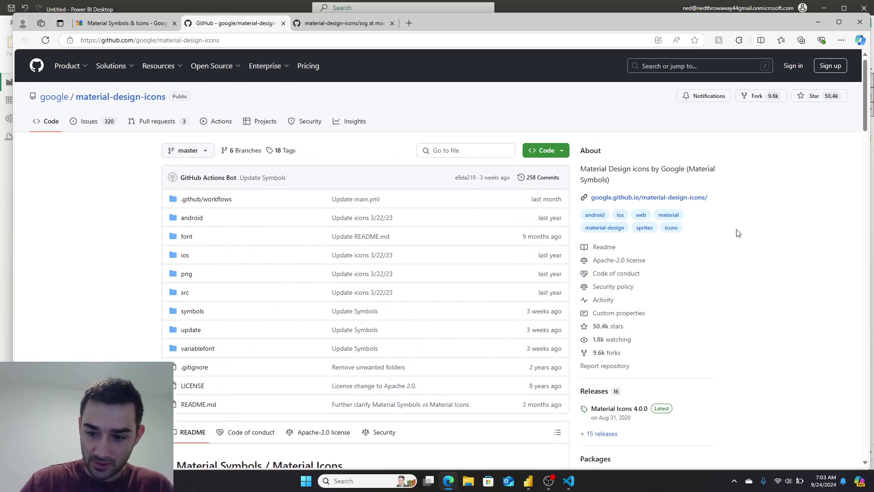
scroll(738, 228, "down", 3)
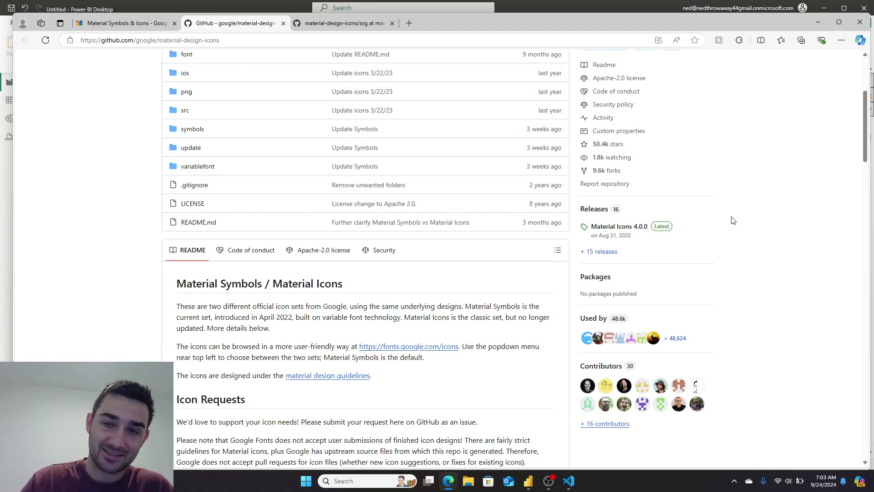
scroll(448, 275, "down", 15)
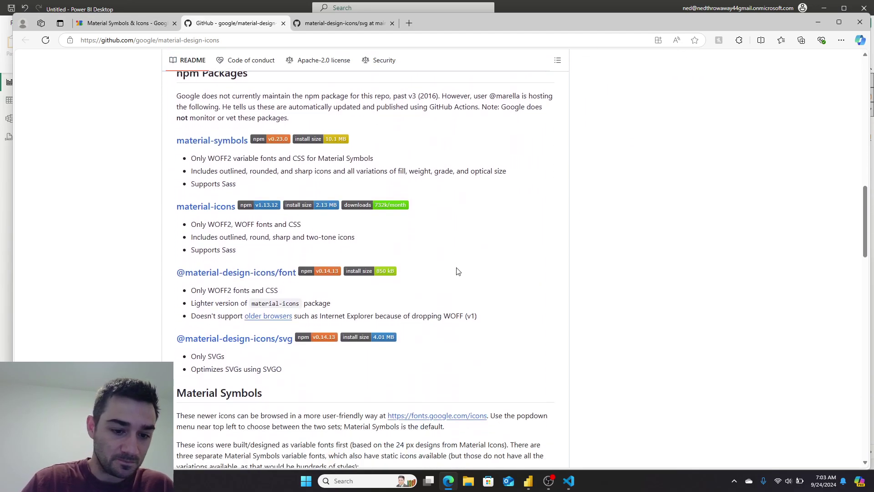
scroll(457, 271, "down", 1)
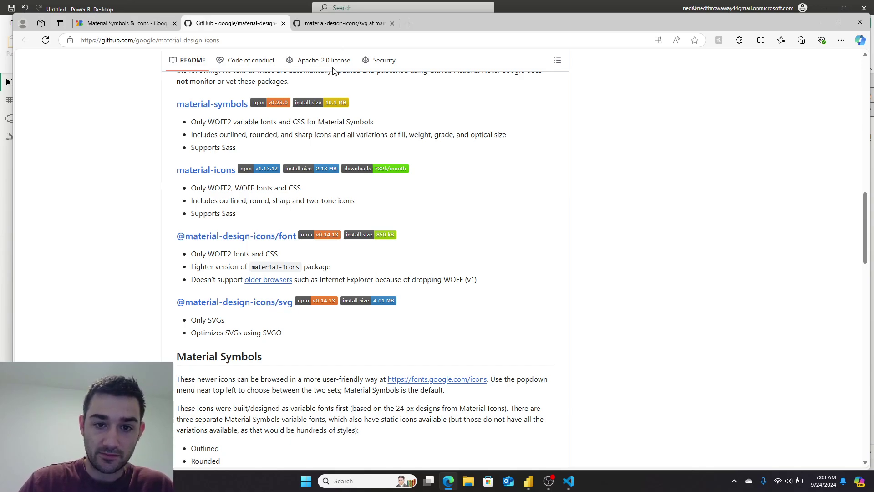
left_click(340, 23)
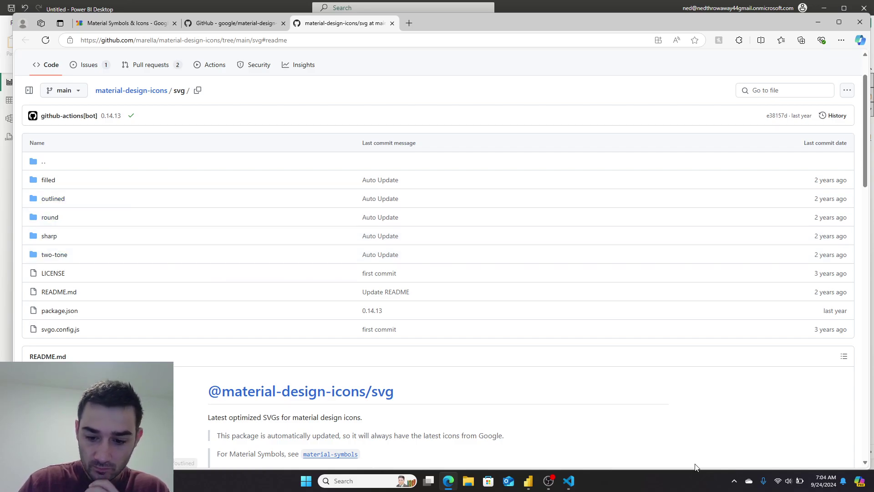
Open the downloaded material-design-icons-main folder in File Explorer
left_click(469, 483)
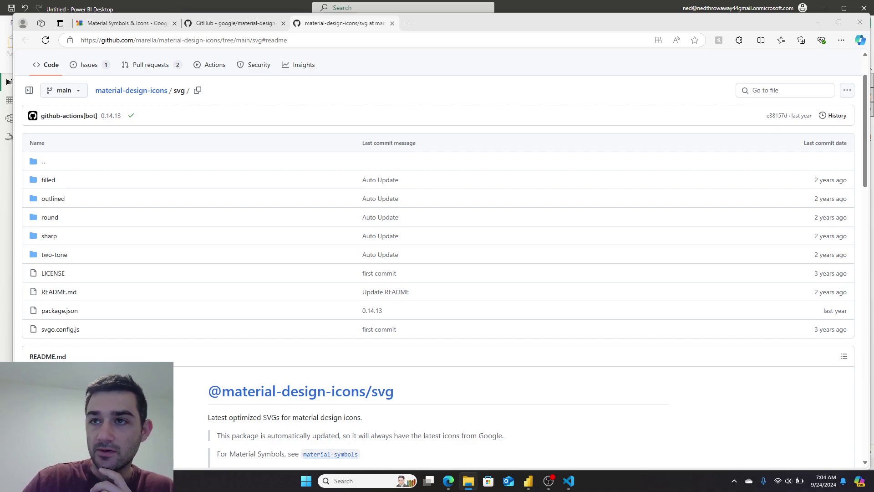
Center the folder window, open svg\round and scroll through its 2,122 SVG icon files
key("alt+Tab")
left_click_drag(414, 15, 414, 120)
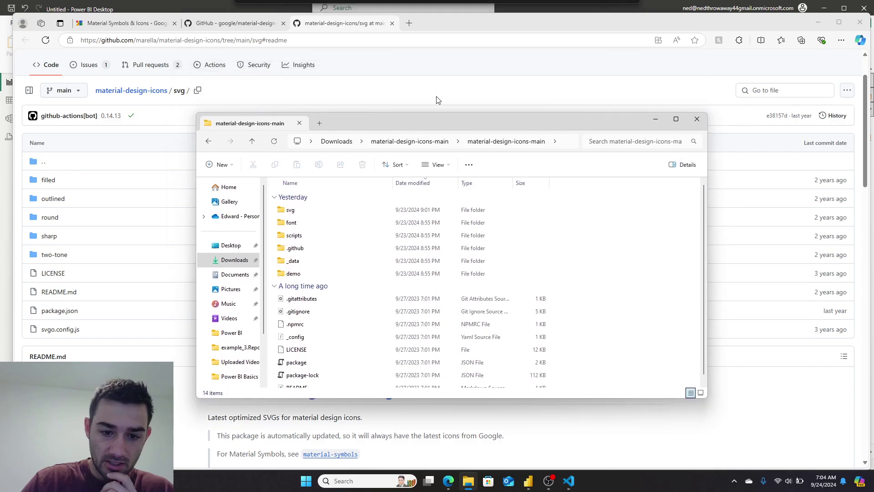
double_click(292, 210)
double_click(300, 235)
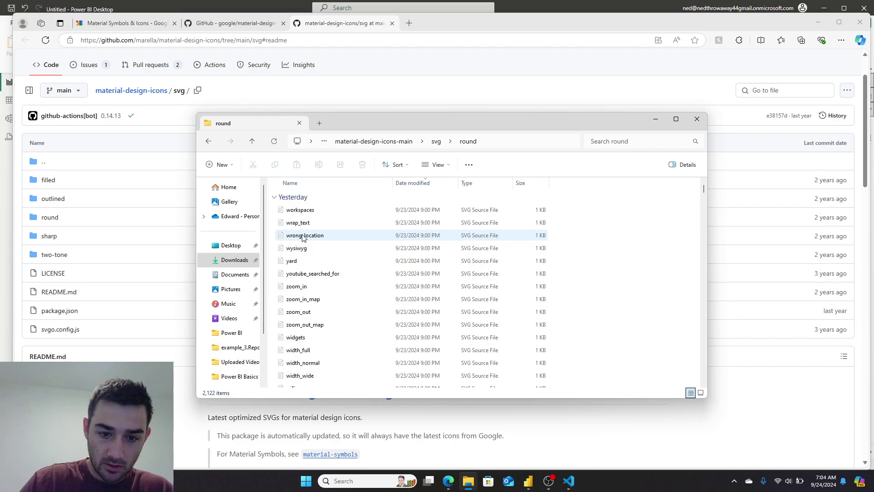
scroll(373, 211, "down", 1)
scroll(372, 211, "down", 20)
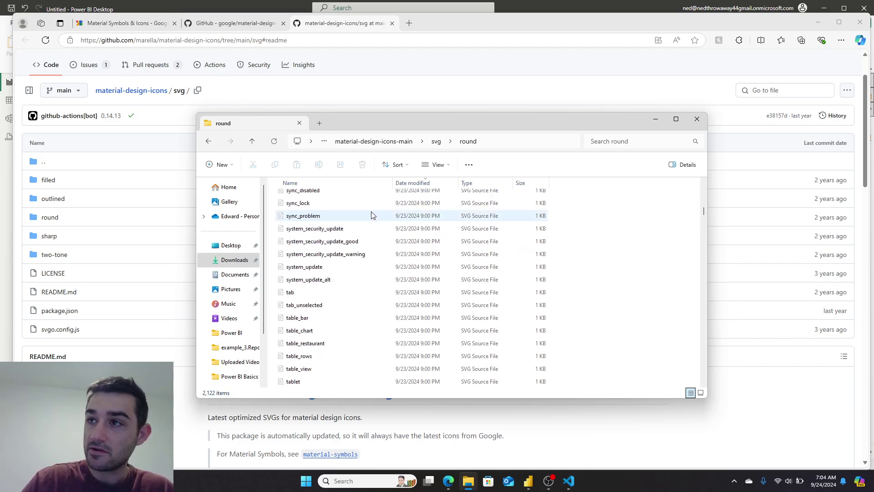
scroll(370, 213, "down", 20)
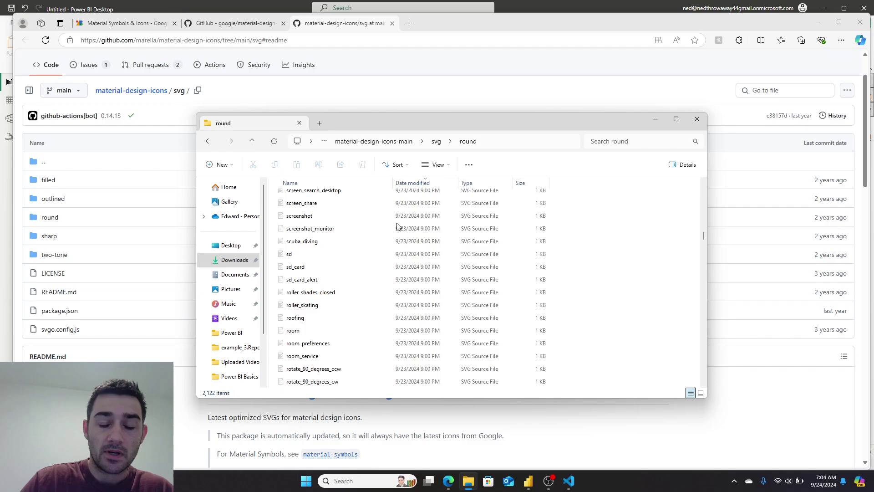
scroll(413, 245, "down", 15)
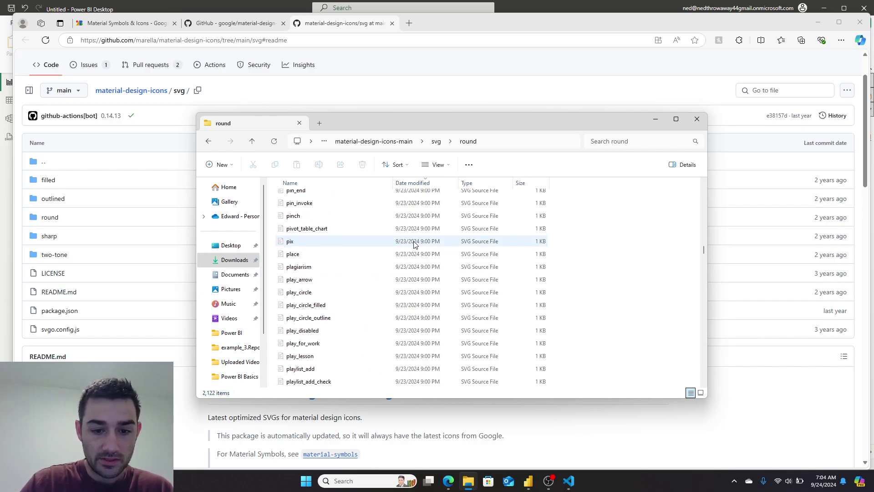
scroll(414, 245, "down", 20)
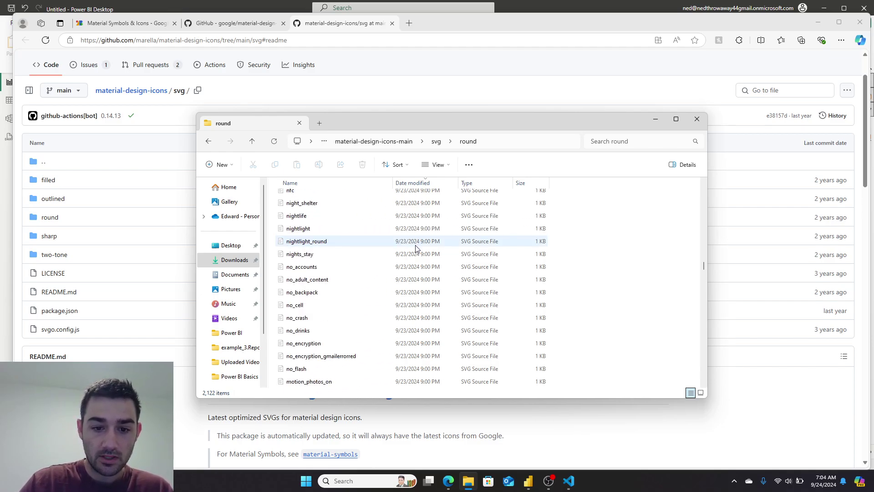
scroll(416, 248, "down", 1)
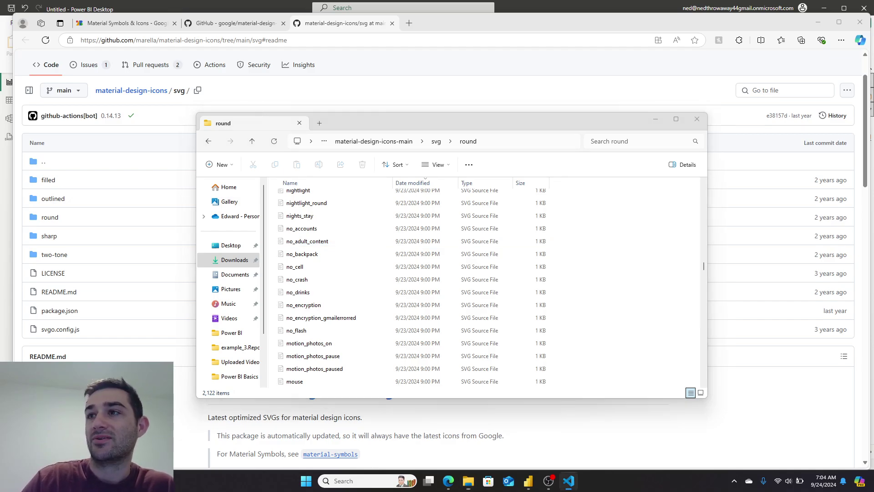
Bring the VS Code window with svg_icon_py.py forward and maximize it
key("alt+Tab")
left_click_drag(250, 196, 564, 101)
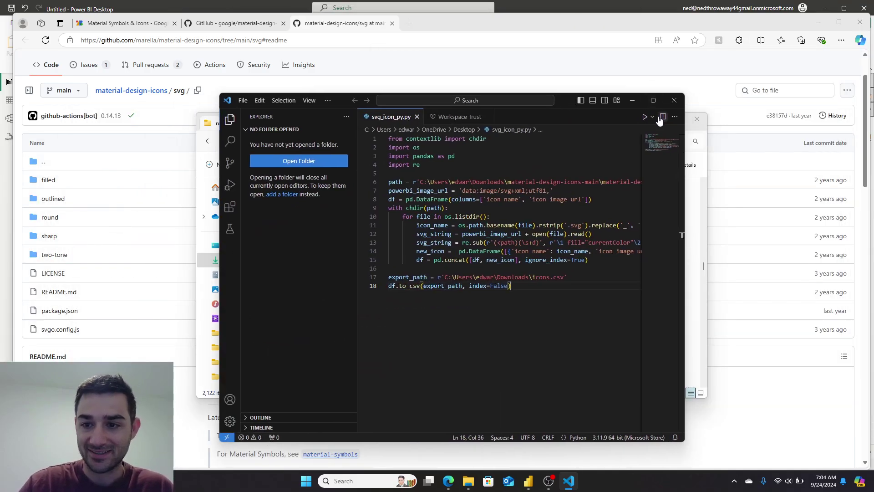
left_click(655, 103)
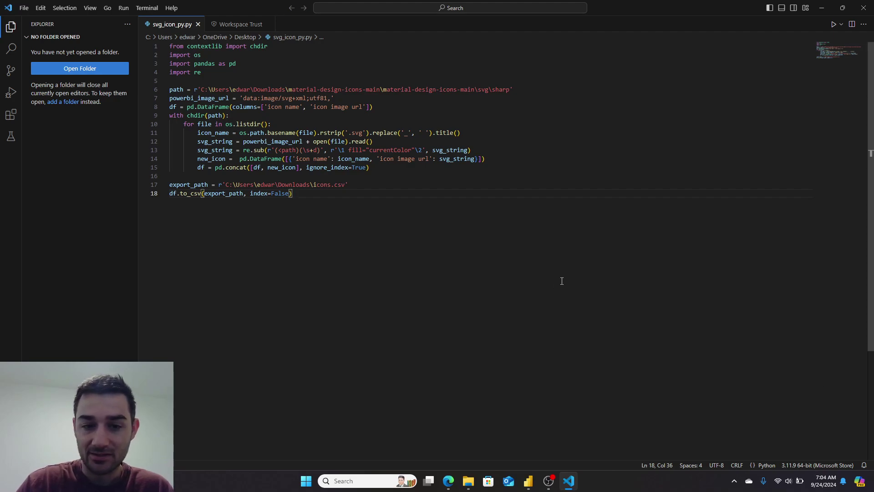
Highlight the script's icon folder path, SVG data URL prefix, icon name column and file loop
left_click(202, 89)
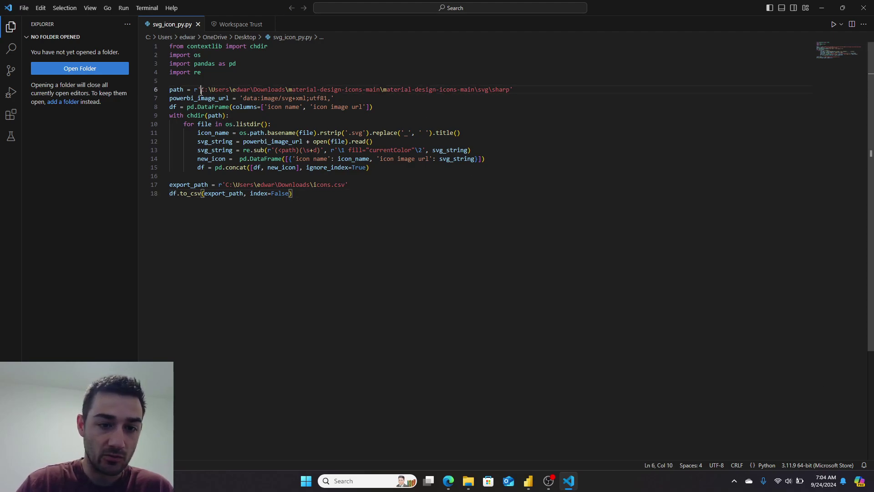
left_click_drag(202, 90, 516, 86)
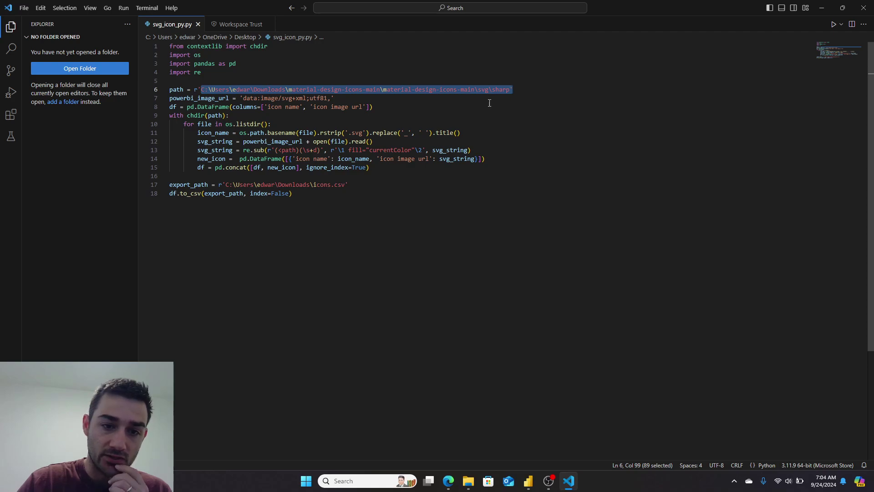
left_click(371, 106)
left_click_drag(335, 98, 236, 99)
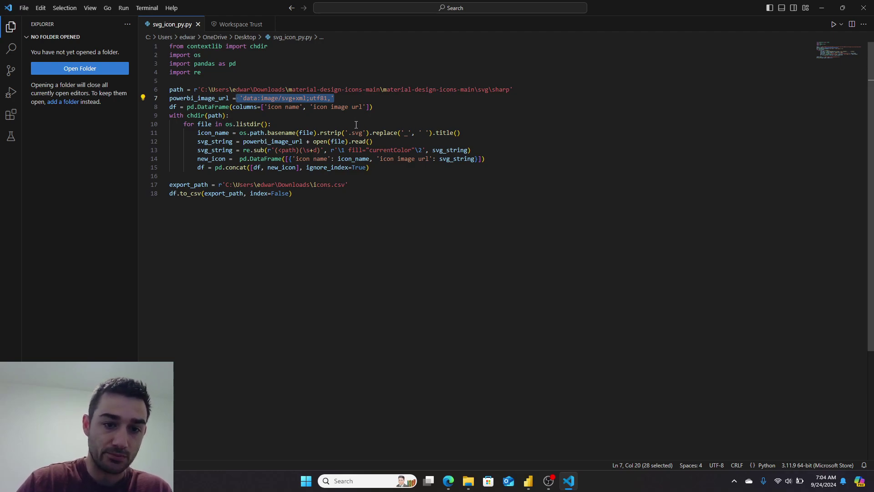
left_click(289, 108)
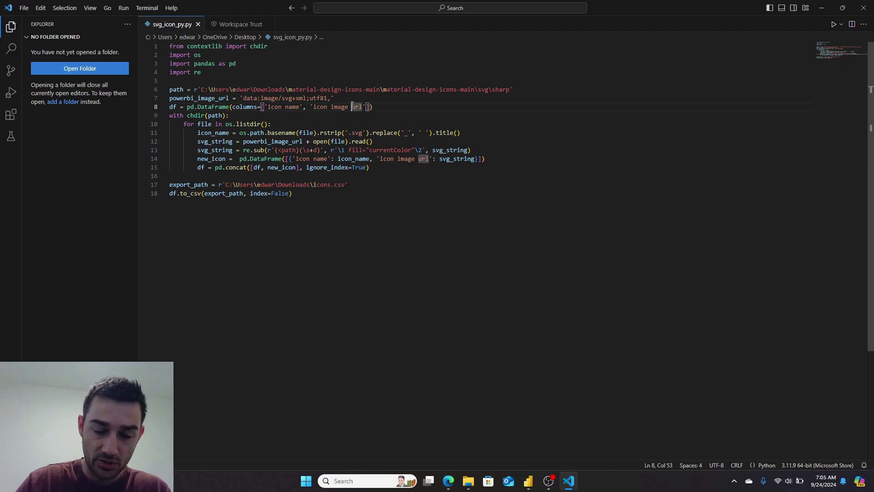
left_click(242, 114)
left_click_drag(179, 117, 462, 131)
left_click(209, 133)
left_click(268, 141)
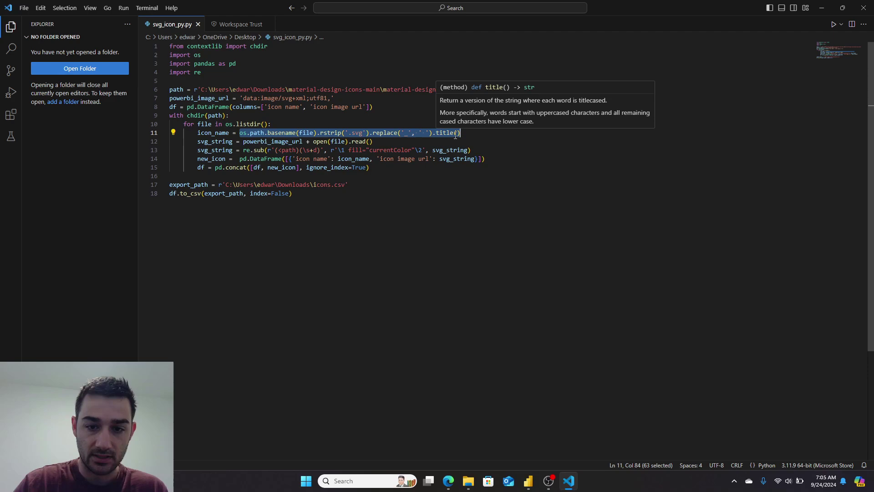
left_click(396, 139)
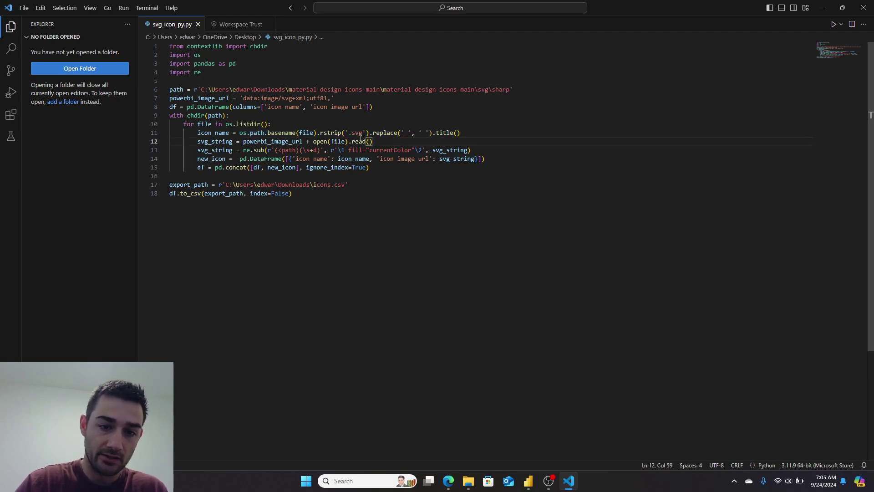
left_click(244, 141, "shift")
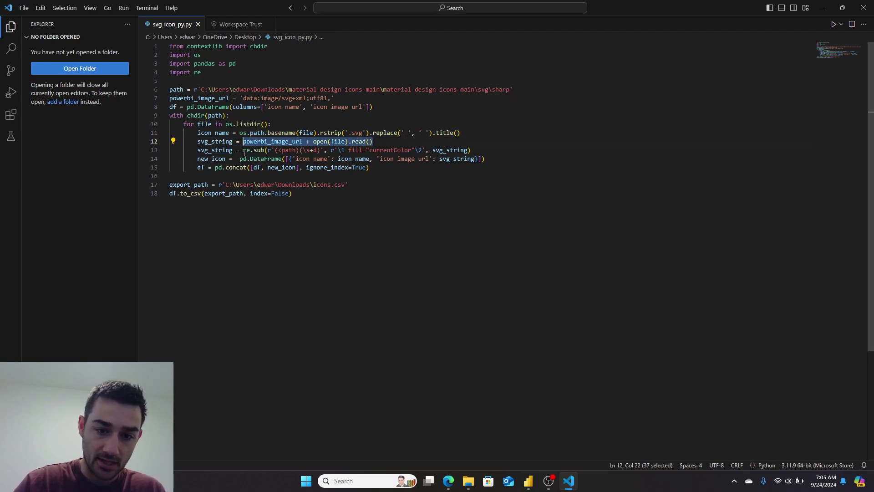
left_click(244, 151)
left_click_drag(244, 150, 472, 153)
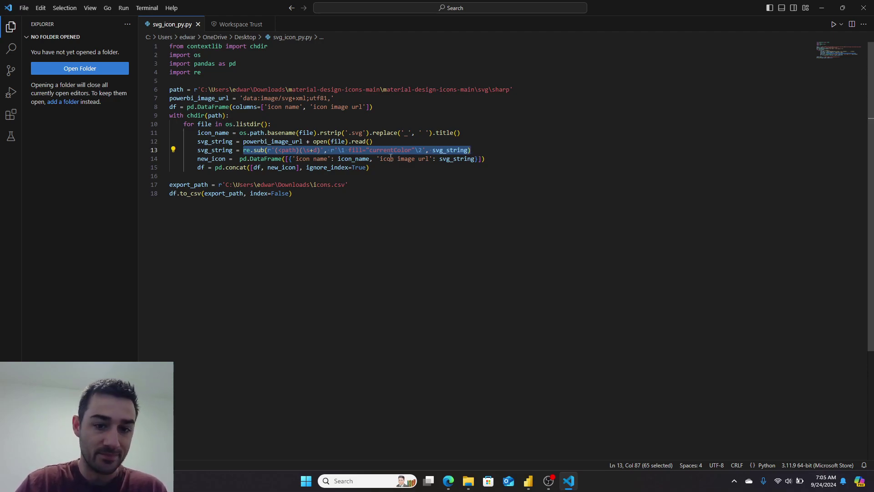
left_click_drag(240, 159, 488, 163)
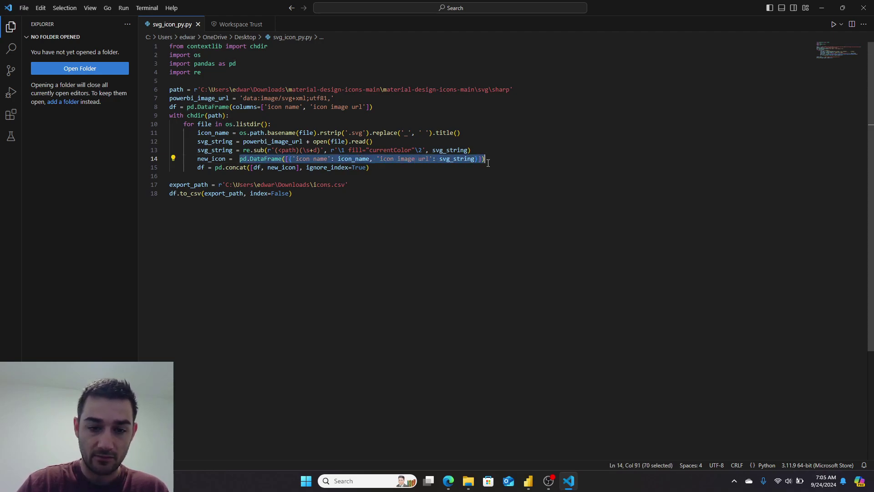
left_click(384, 173)
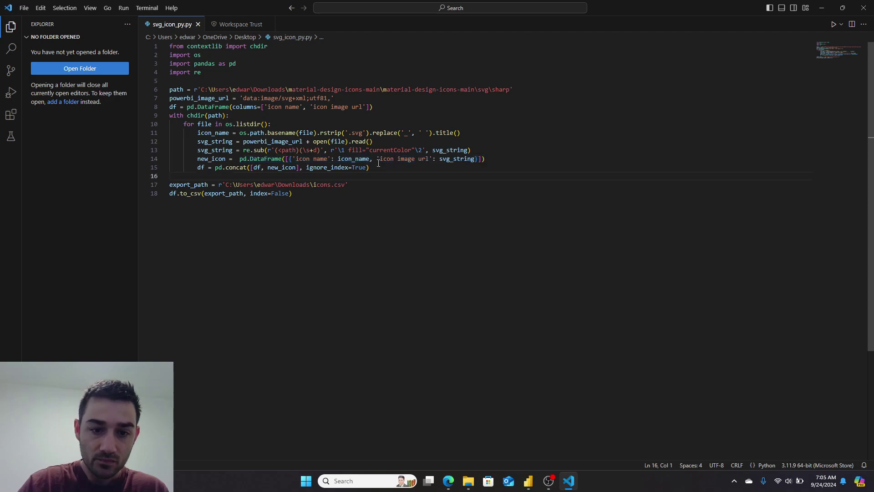
left_click_drag(373, 171, 207, 185)
left_click_drag(297, 195, 344, 191)
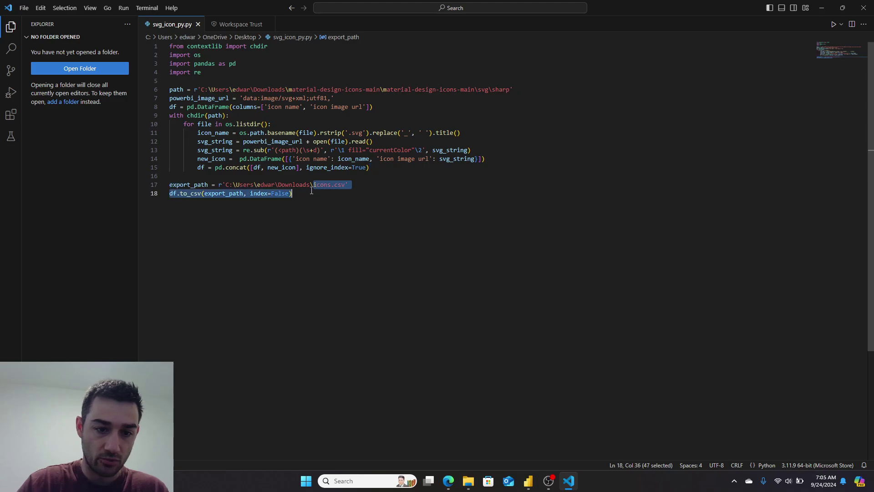
left_click(328, 217)
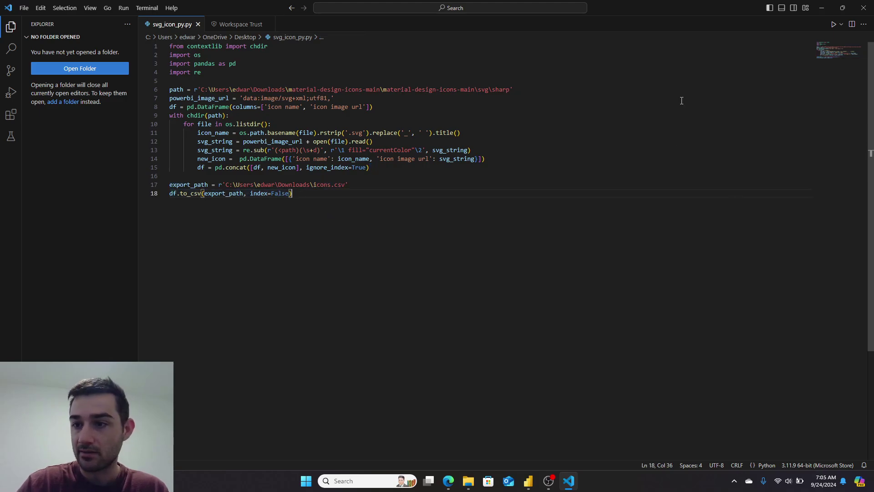
Minimize VS Code, the folder, Edge and Power BI, then scroll Material UI icons.csv in Notepad++ to its end
left_click(821, 8)
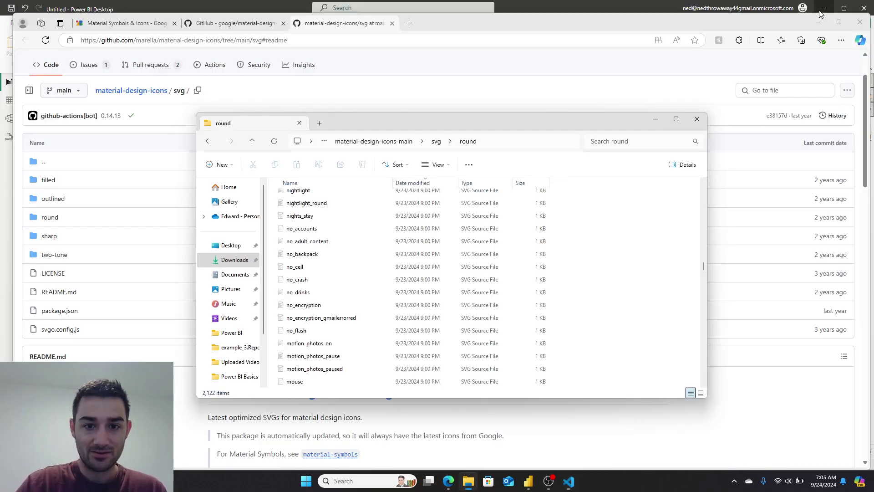
left_click(652, 122)
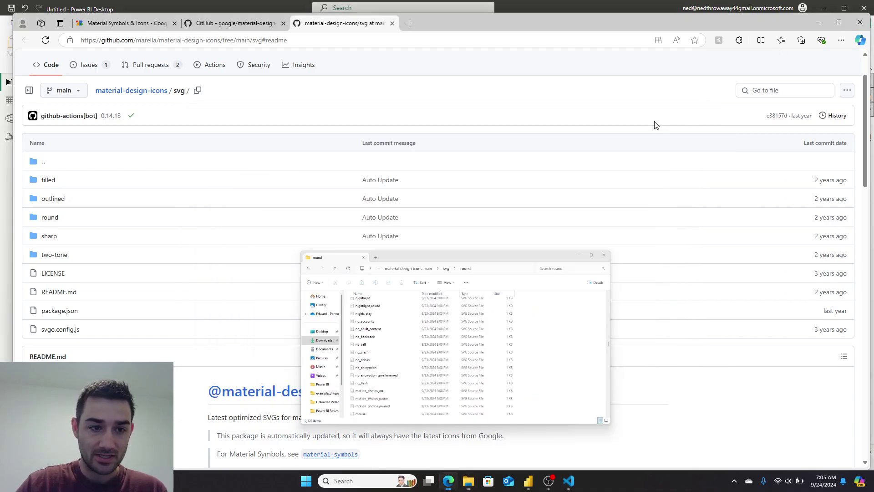
left_click(821, 25)
left_click(823, 8)
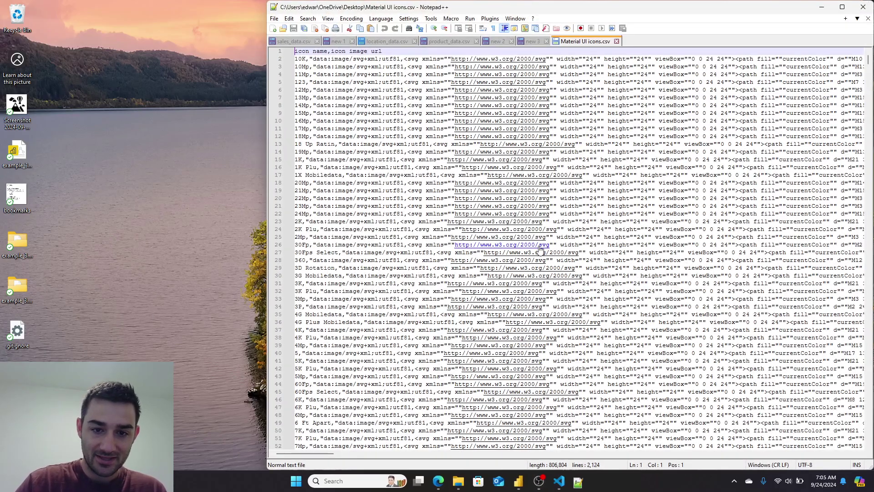
scroll(454, 232, "down", 20)
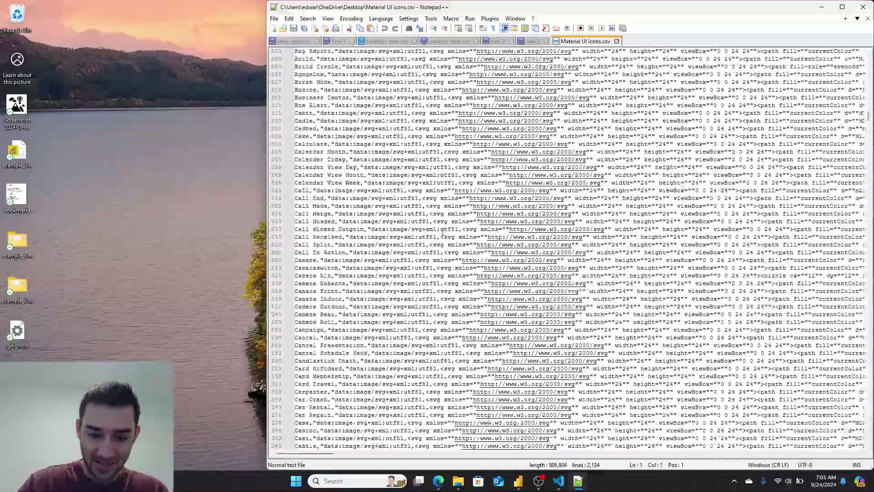
scroll(433, 229, "down", 20)
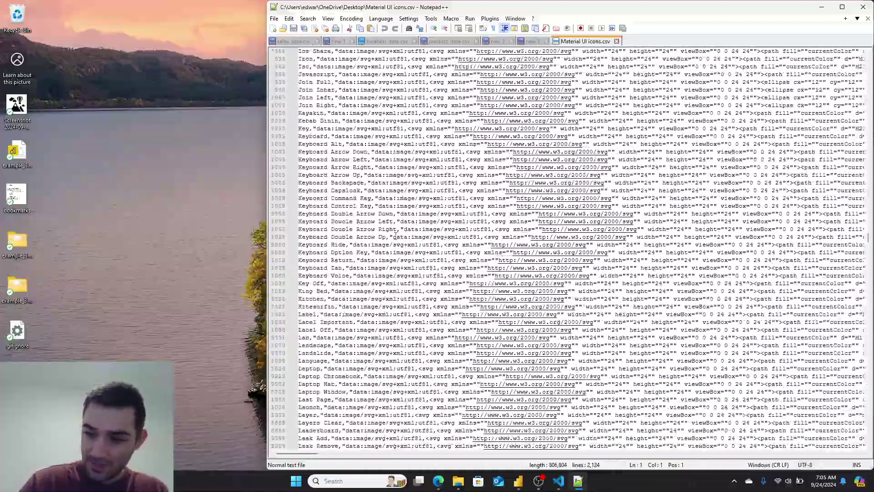
scroll(377, 244, "down", 20)
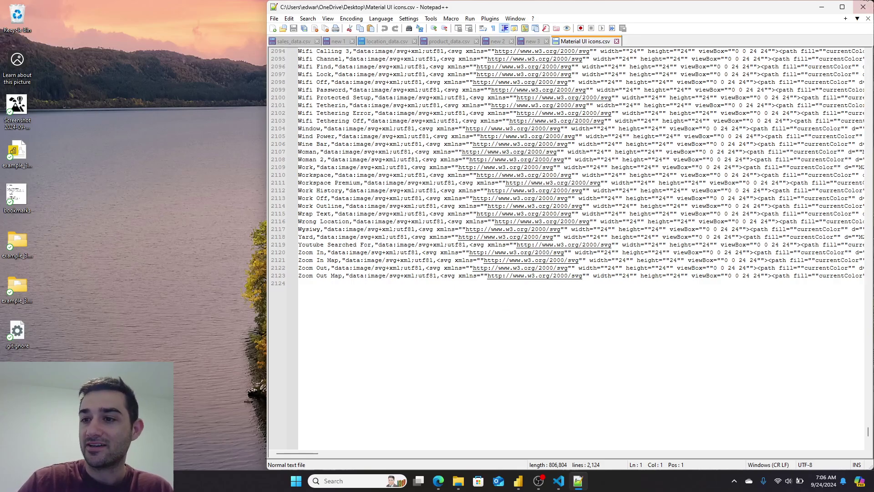
left_click(863, 8)
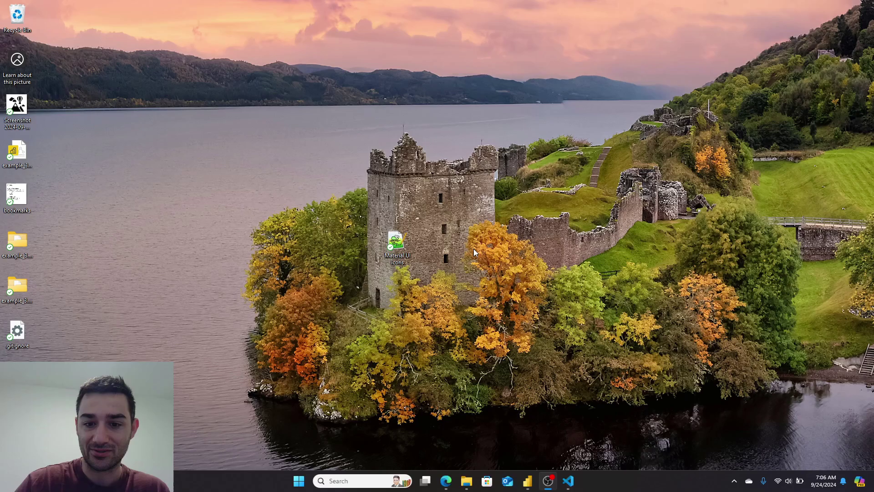
right_click(405, 235)
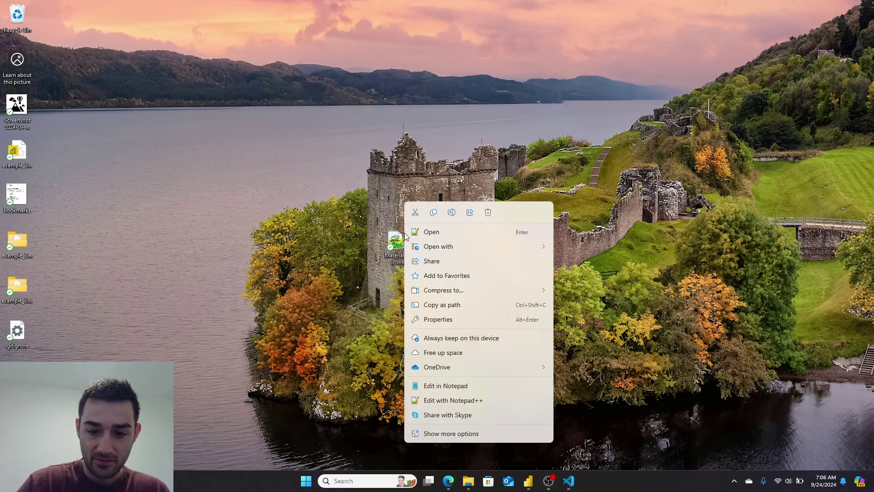
left_click(438, 321)
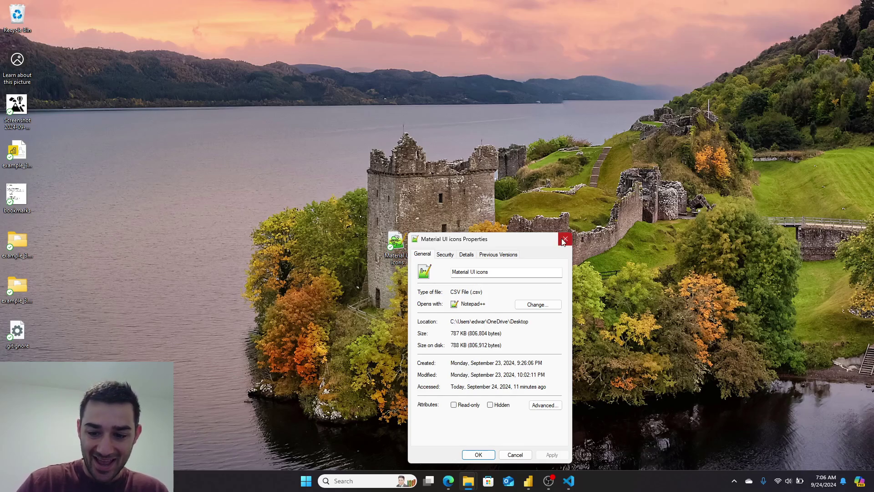
left_click(565, 239)
Back in Power BI, show the Material UI icons table in Table view and select its icon image url column
left_click(530, 482)
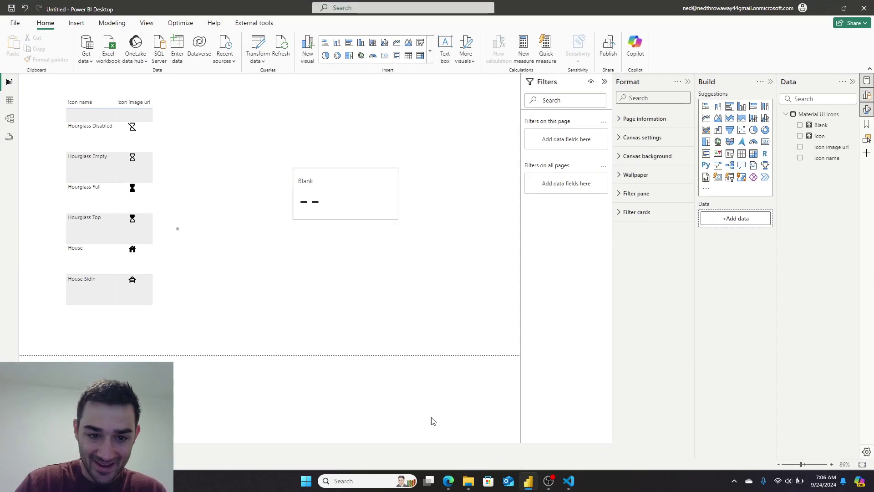
scroll(141, 164, "down", 5)
scroll(143, 160, "down", 10)
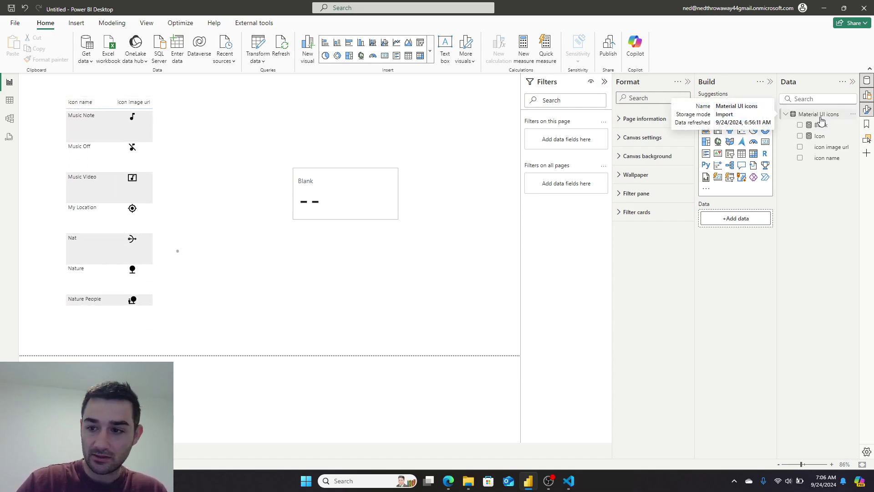
left_click(820, 116)
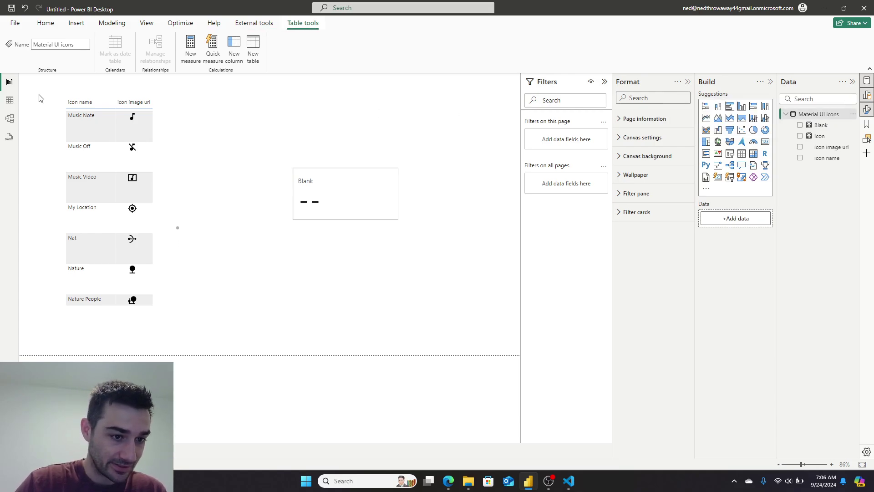
left_click(9, 100)
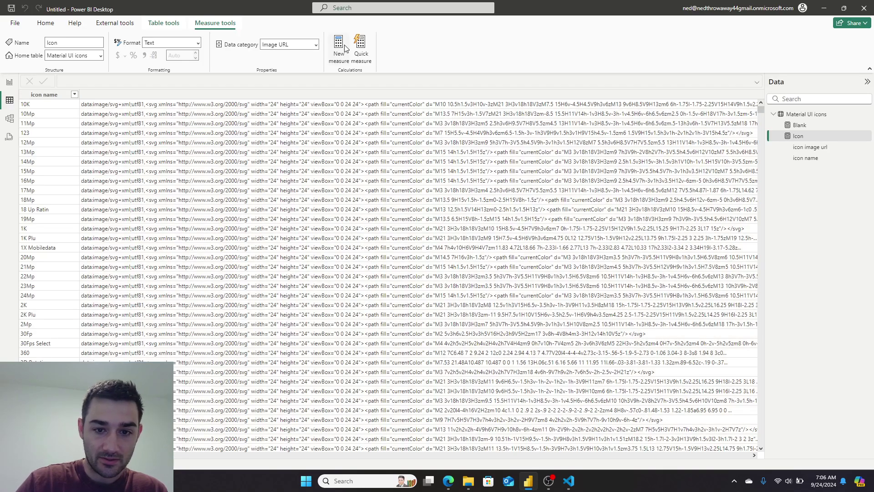
left_click(281, 94)
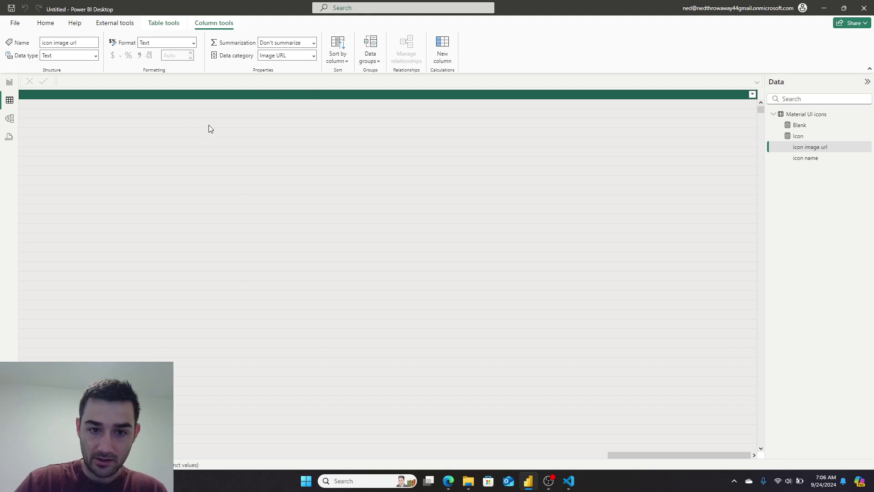
Select the Icon measure and highlight its full CALCULATE formula
left_click(802, 137)
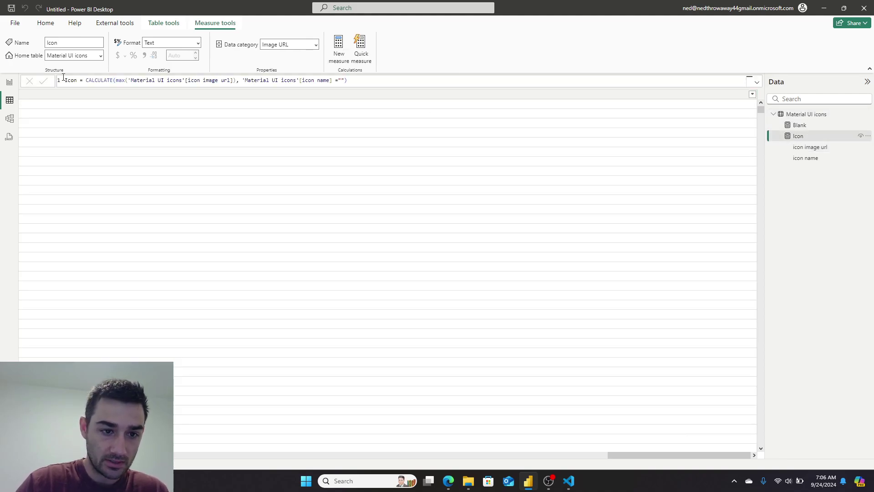
left_click_drag(87, 82, 374, 87)
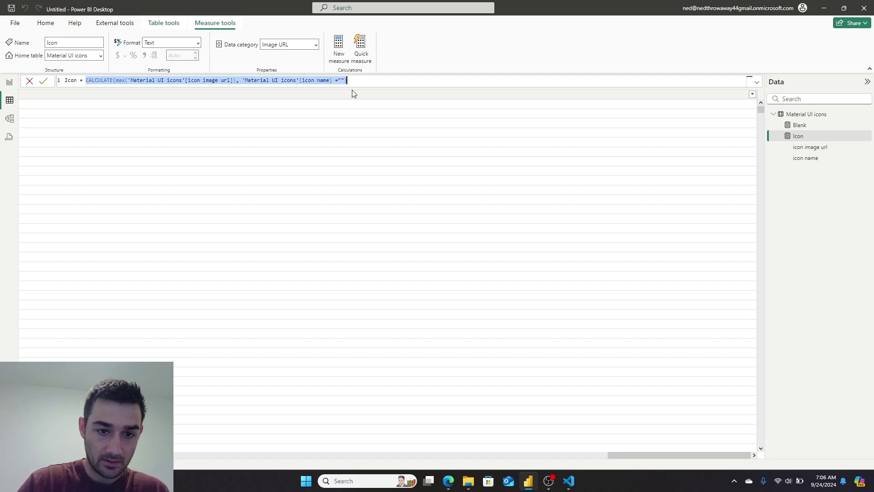
scroll(289, 262, "left", 10)
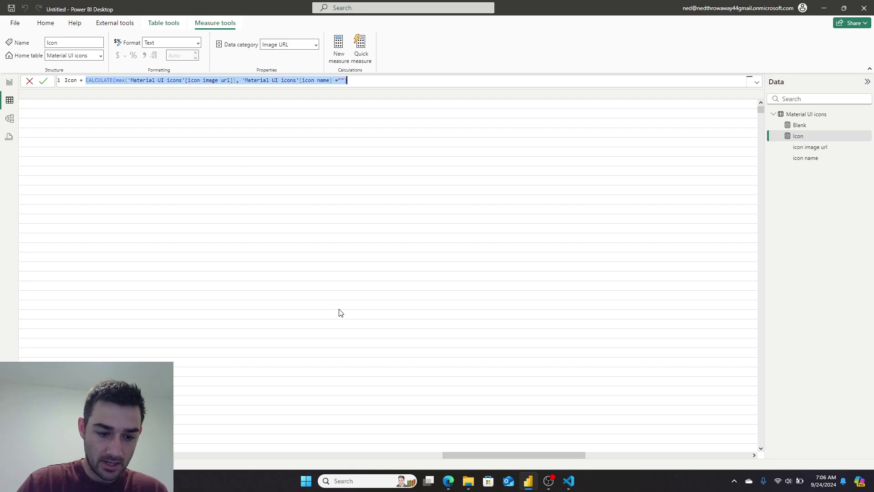
scroll(341, 313, "left", 10)
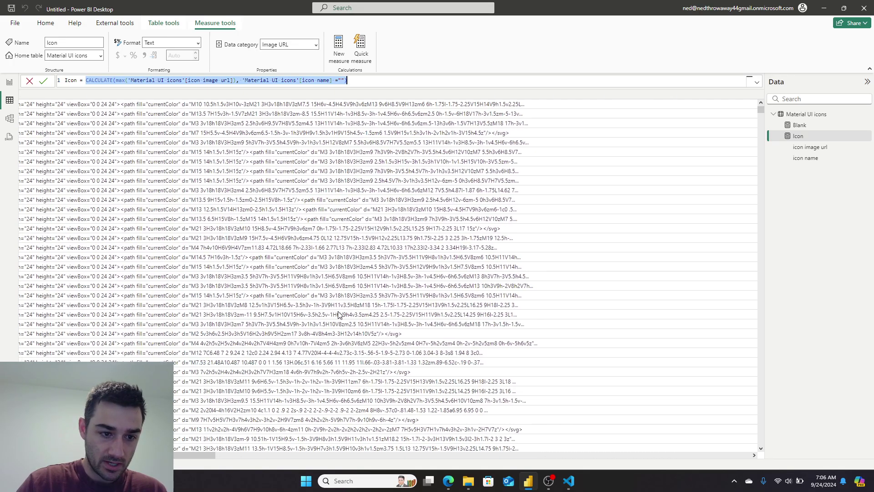
scroll(391, 273, "down", 20)
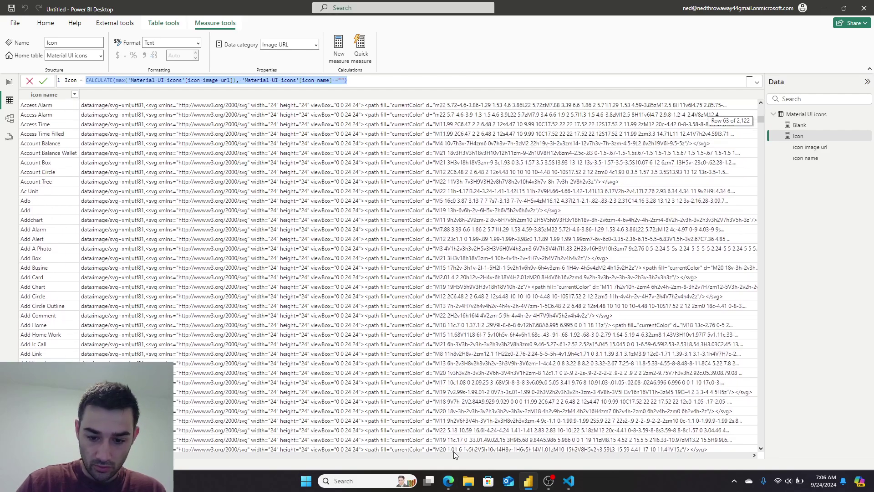
Switch to Edge's Google Fonts Material icons tab and scroll the icon grid looking for Snowmobile
left_click(449, 479)
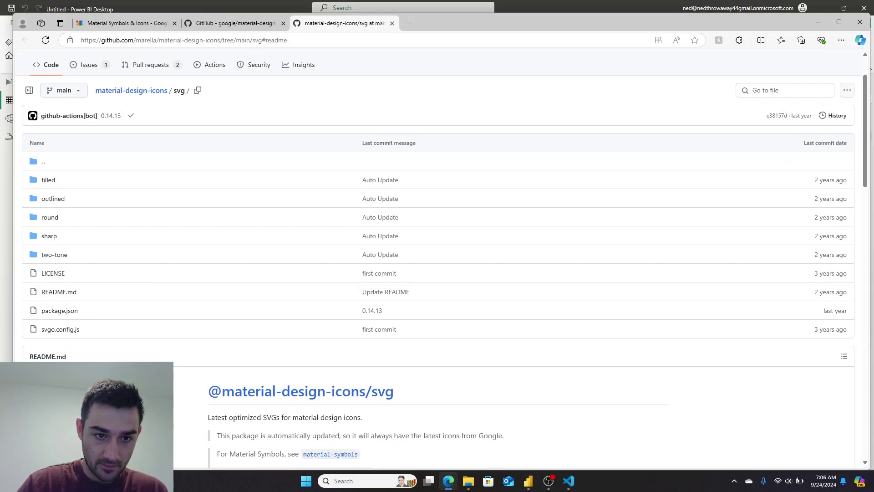
left_click(108, 24)
scroll(378, 360, "down", 3)
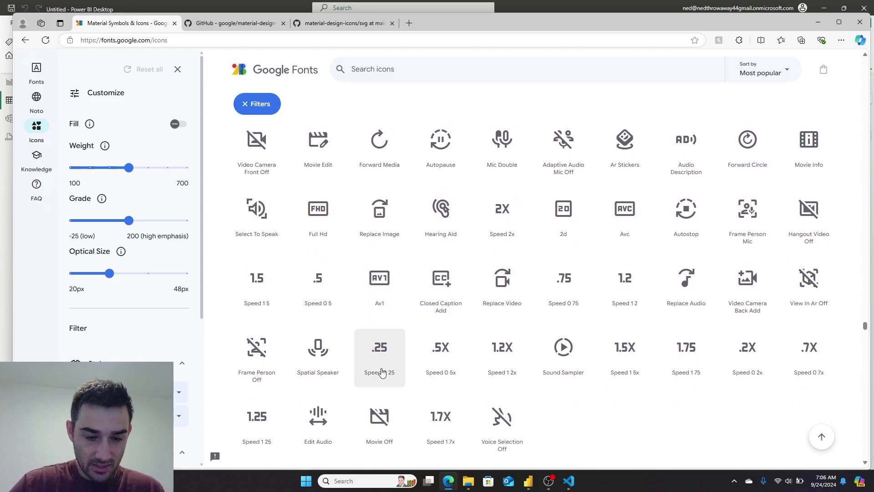
scroll(362, 330, "down", 13)
scroll(361, 328, "up", 3)
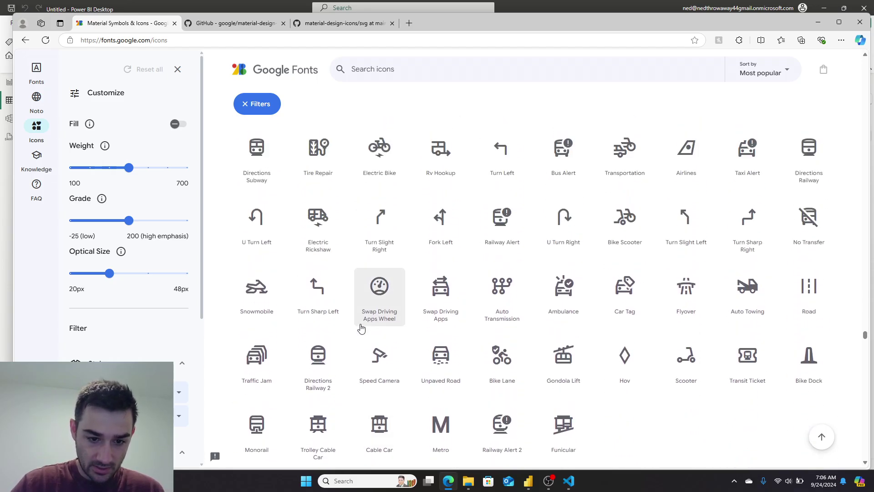
scroll(257, 295, "down", 2)
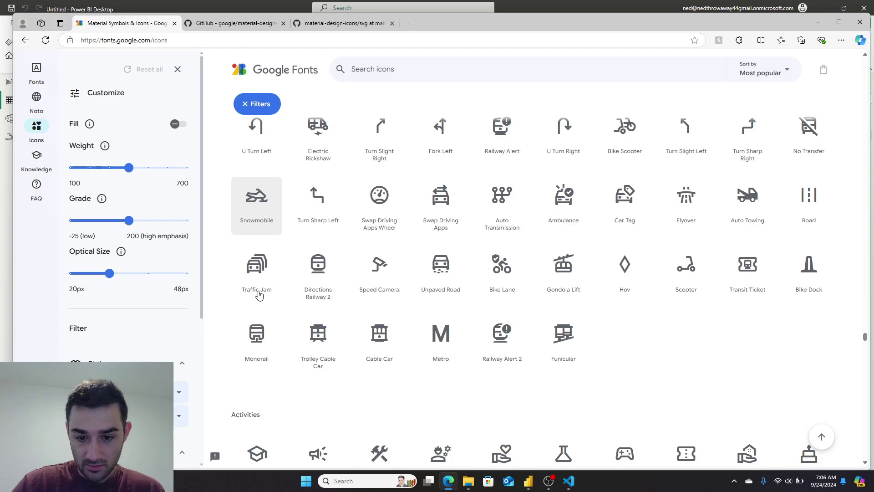
scroll(258, 295, "down", 4)
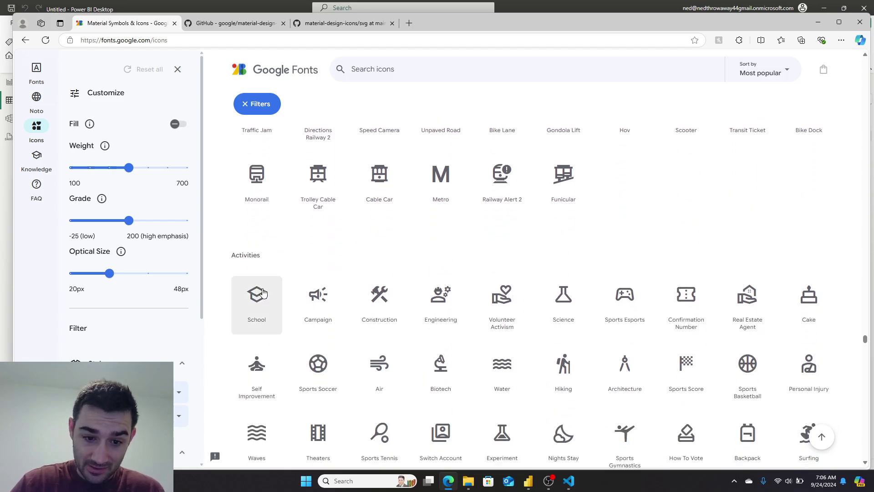
Filter the icon name column to Snowmobile only (search 'snow', untick the others) and copy that cell
left_click(818, 22)
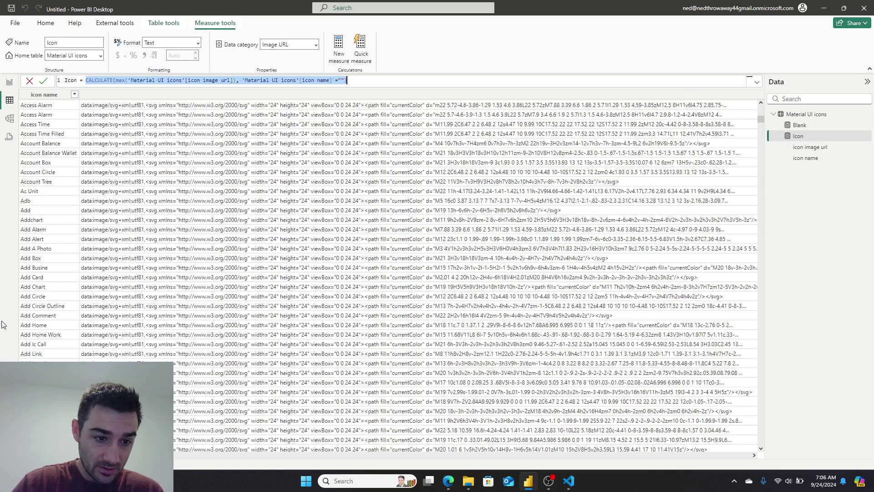
left_click(74, 96)
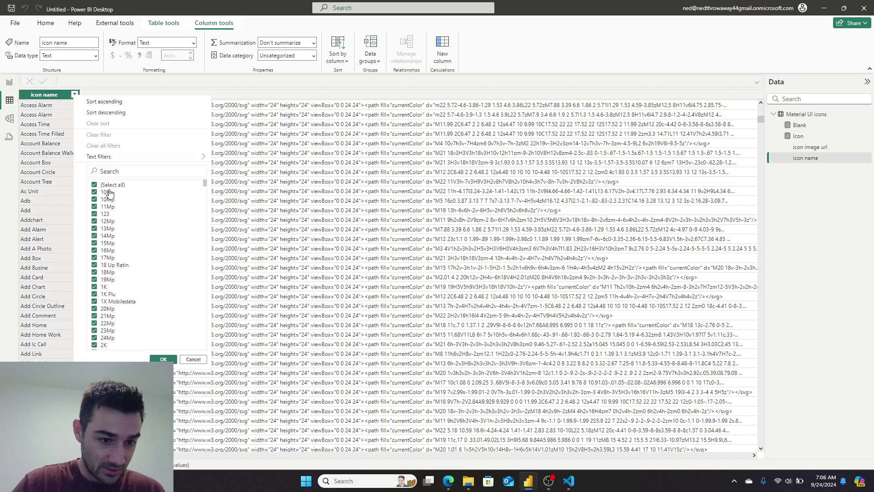
type("snow")
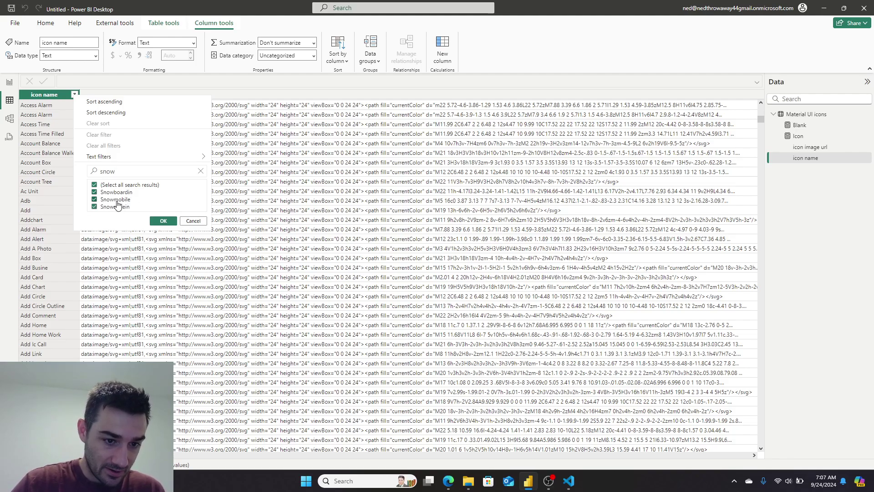
left_click(94, 185)
left_click(95, 199)
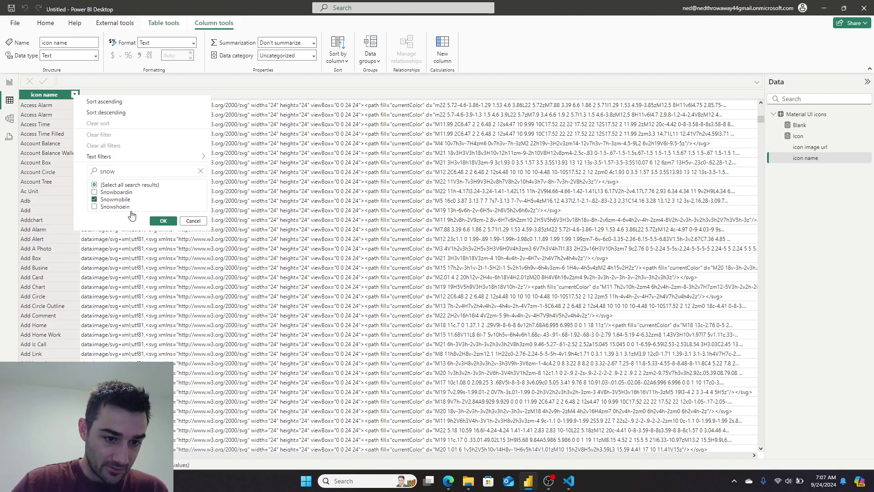
left_click(163, 220)
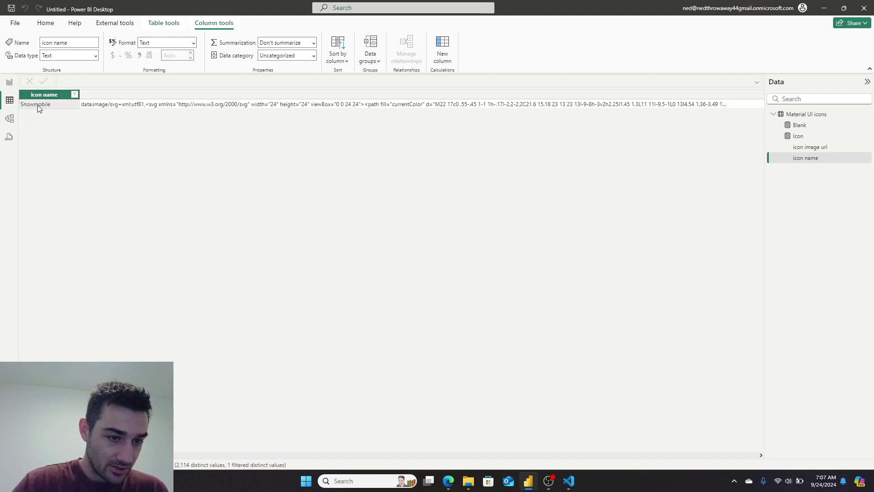
right_click(37, 107)
left_click(64, 167)
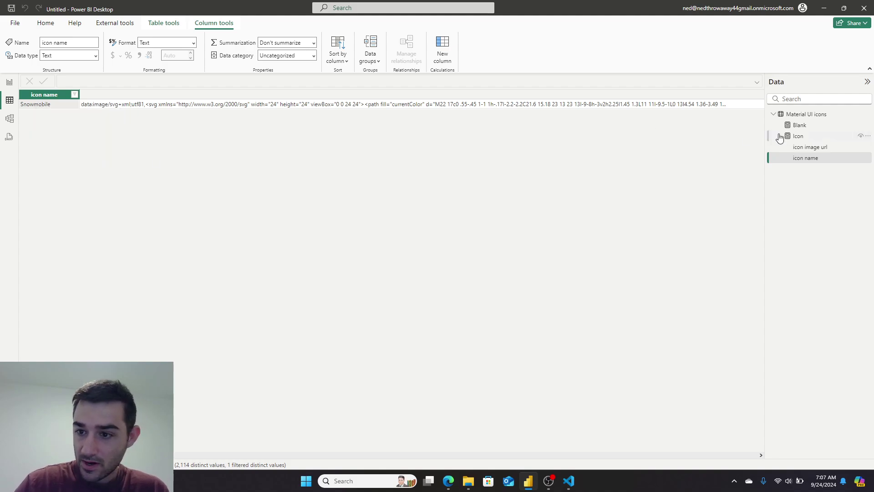
Paste Snowmobile between the quotes of the Icon measure's icon name filter, deleting the stray pasted text
left_click(807, 137)
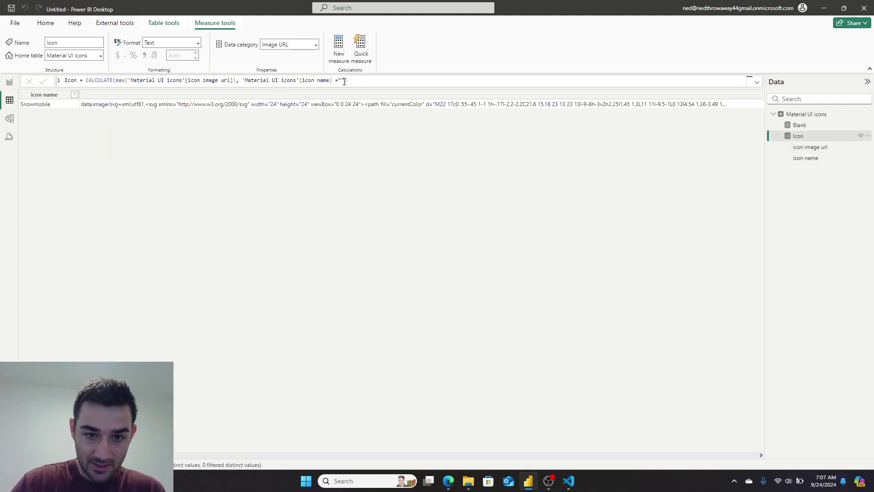
key("ctrl+v")
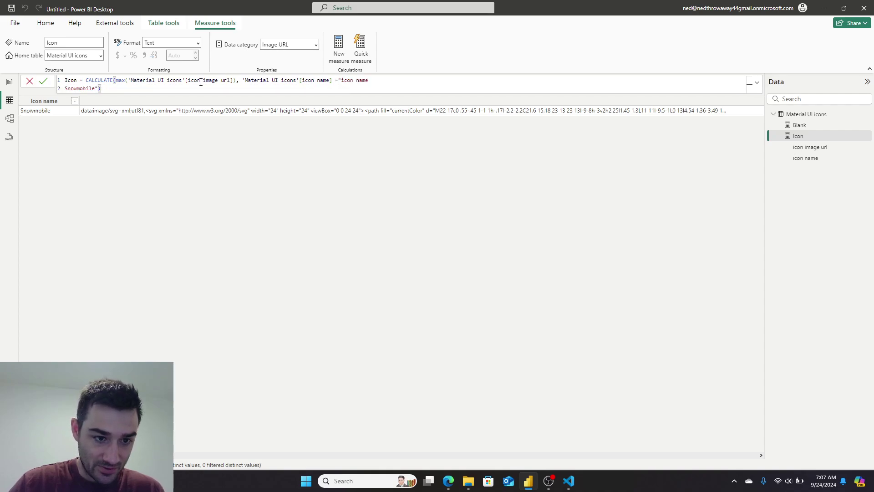
left_click(66, 89)
key("BackSpace")
key("BackSpace")
key("BackSpace")
key("BackSpace")
key("BackSpace")
key("BackSpace")
key("BackSpace")
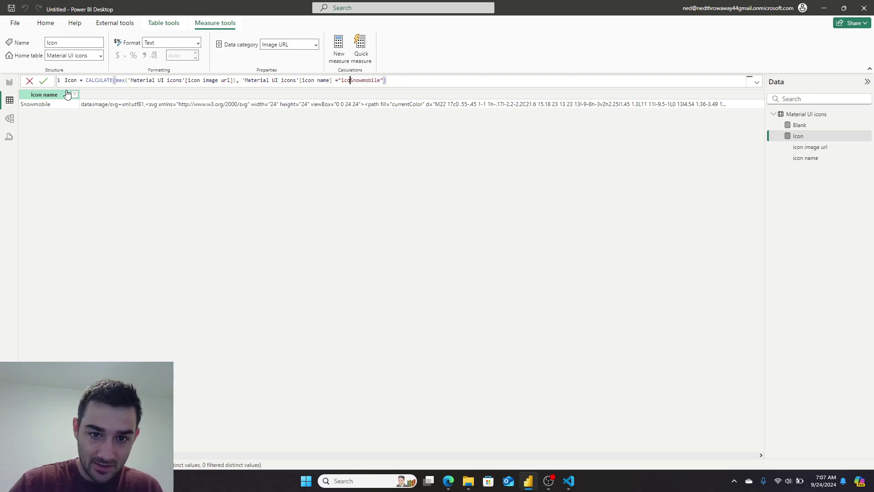
key("BackSpace")
key("BackSpace")
key("BackSpace")
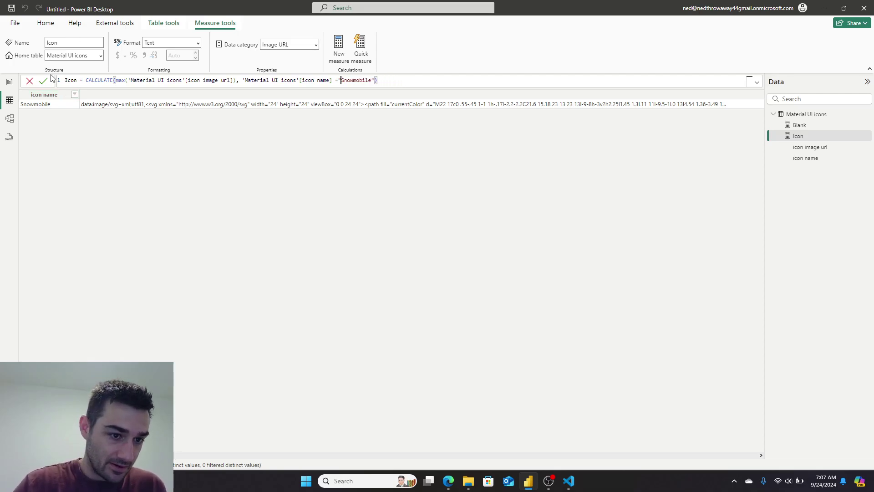
Move the Blank card left on the report page and set its image size to 100 px
left_click(10, 83)
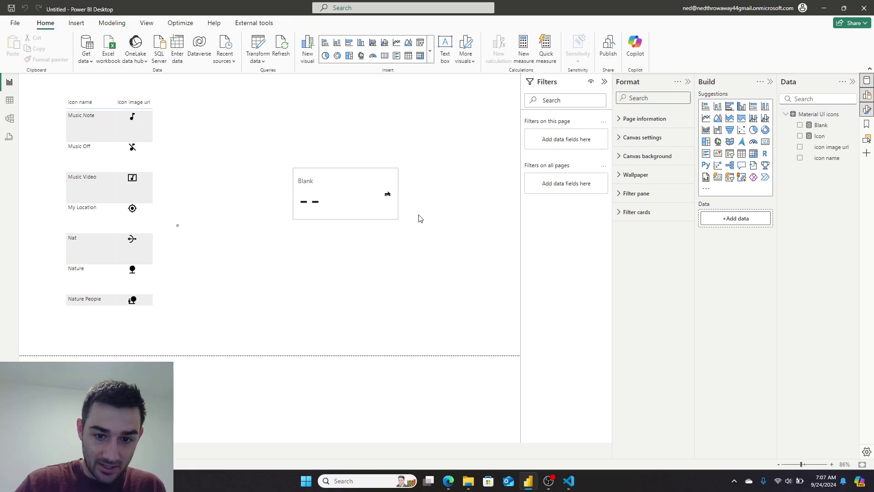
left_click_drag(345, 195, 290, 185)
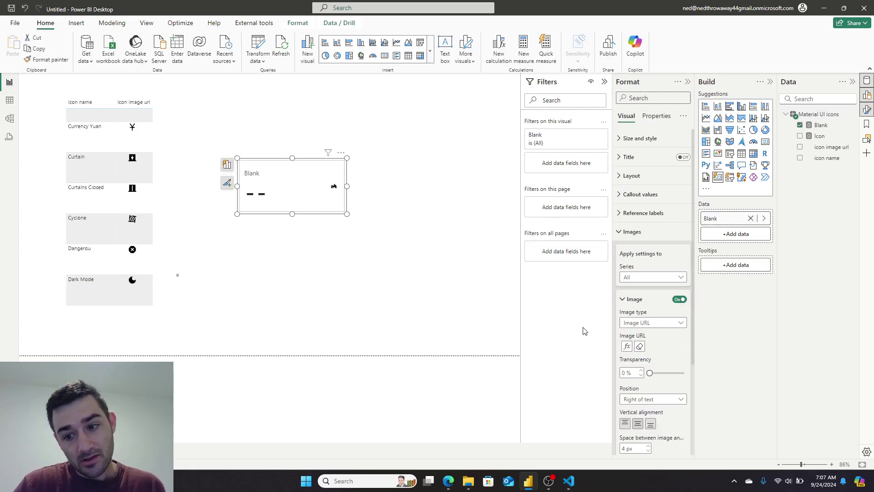
scroll(655, 324, "down", 3)
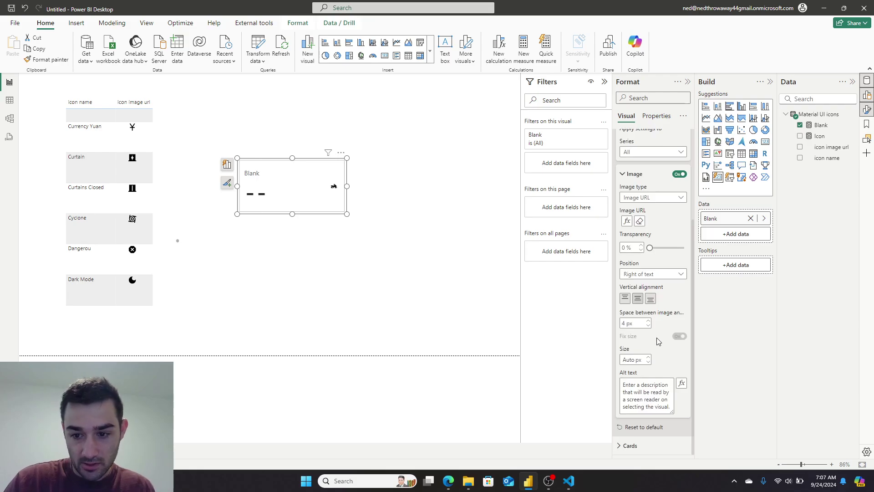
left_click(624, 358)
left_click(634, 356)
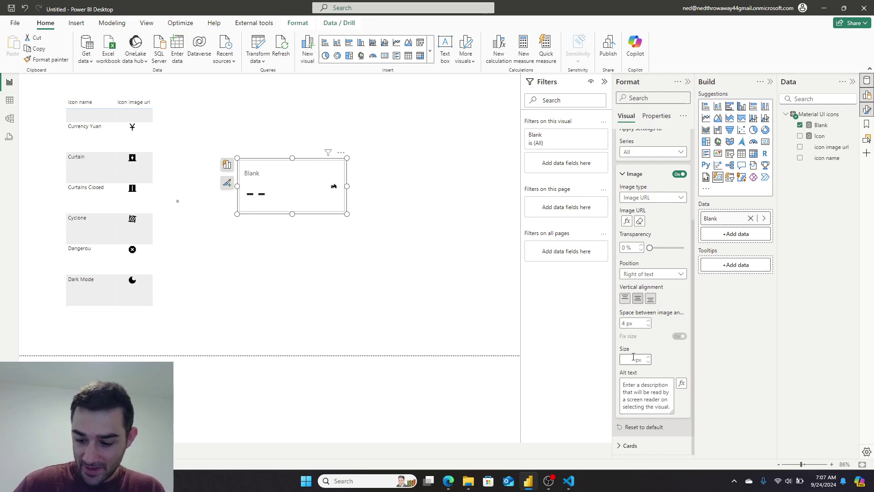
key("Return")
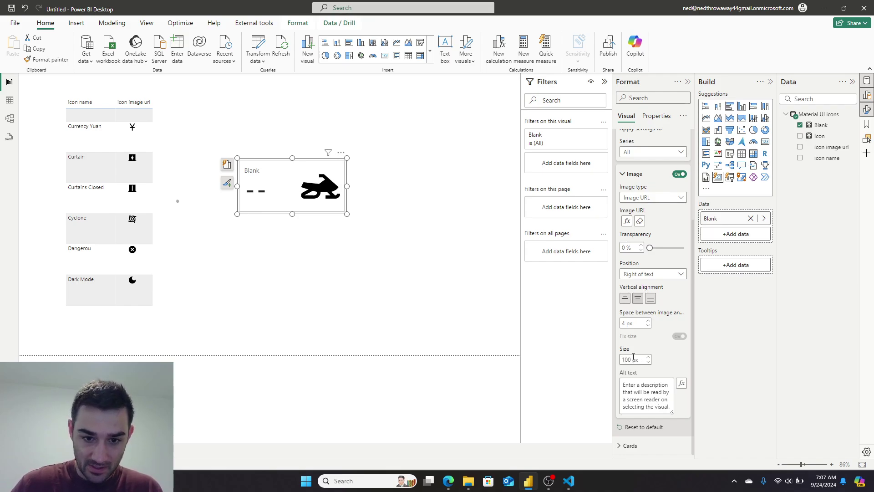
left_click(819, 136)
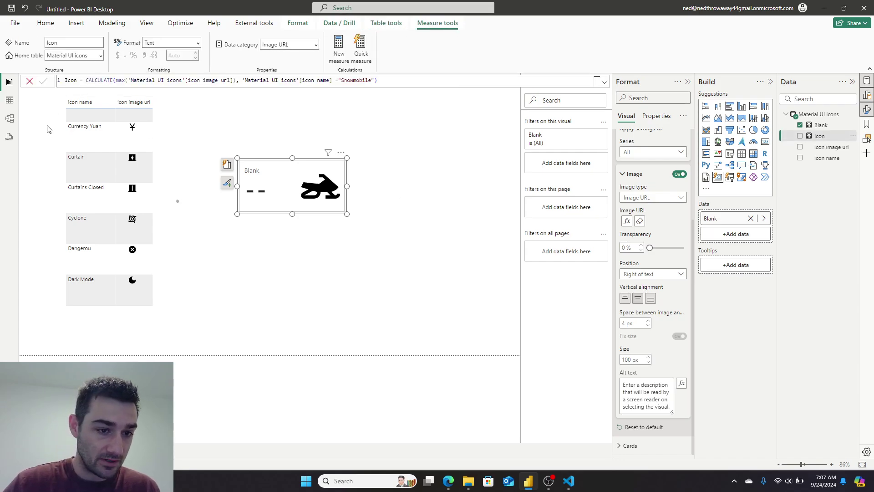
Wrap the Icon measure's CALCULATE in SUBSTITUTE with two empty text arguments
left_click(86, 80)
type("sub")
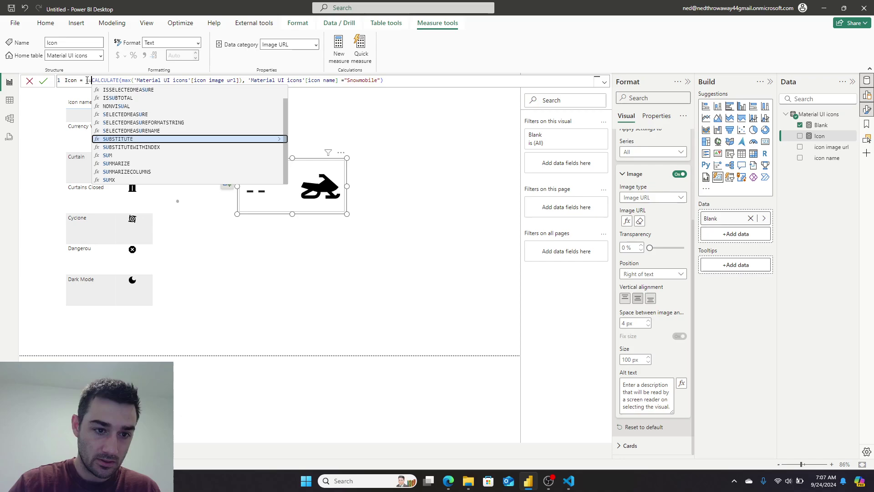
key("Tab")
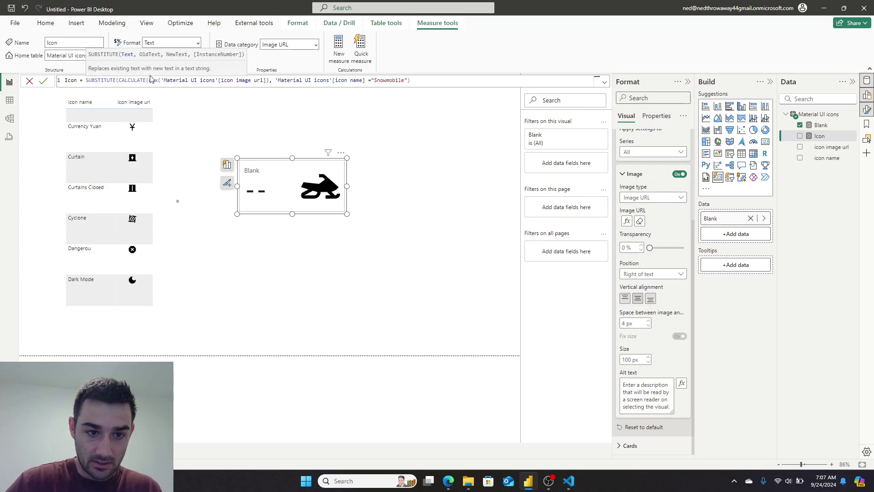
left_click(417, 82)
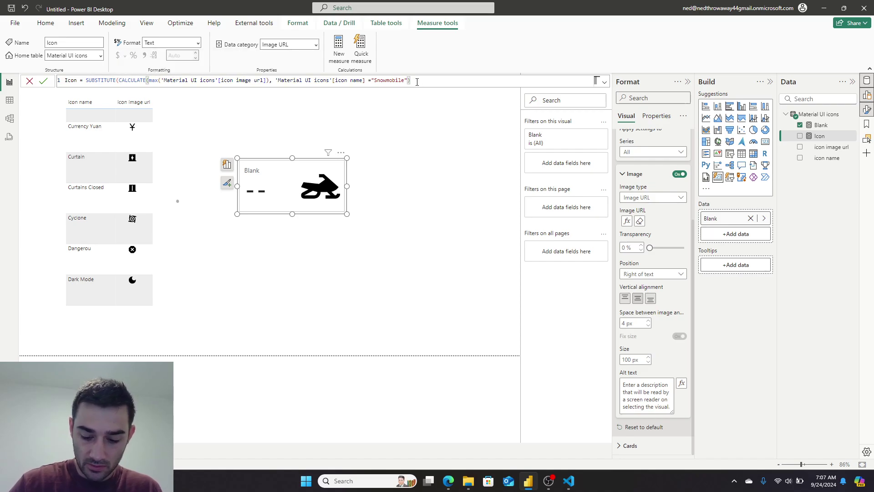
type(", \"\",")
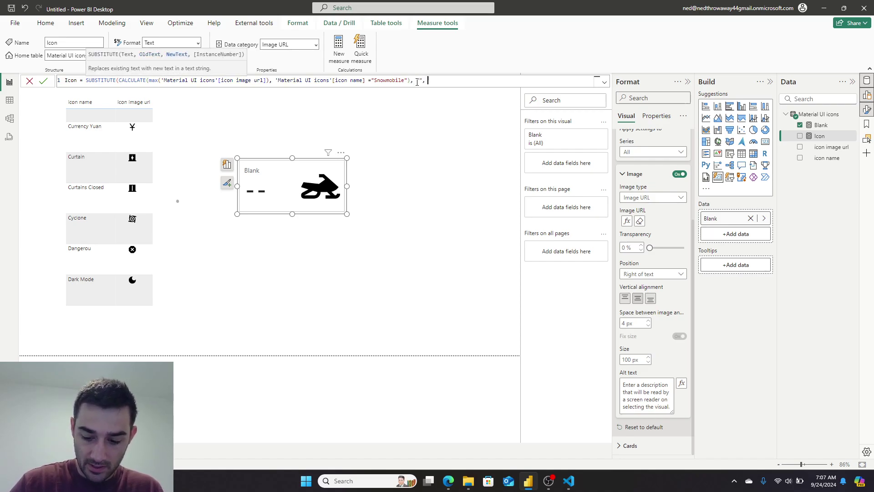
type(" \"\")")
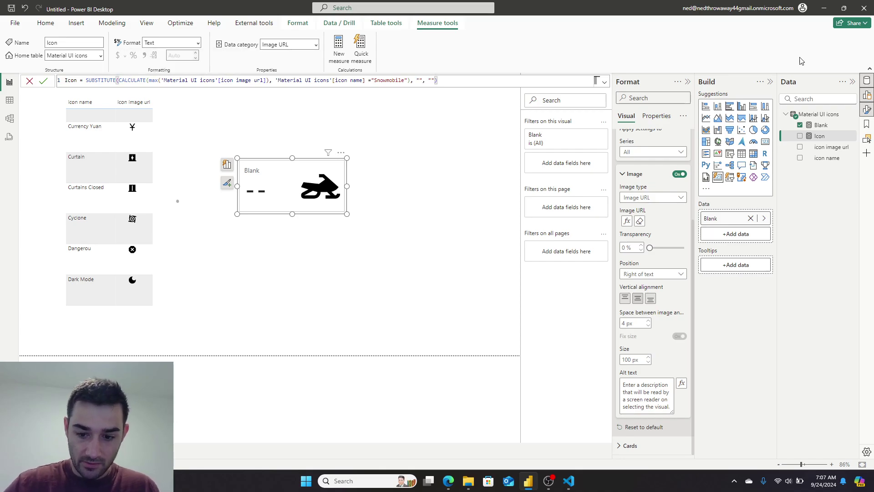
Copy the currentColor placeholder from the Python script and paste it as SUBSTITUTE's text to replace
left_click(569, 481)
left_click(394, 178)
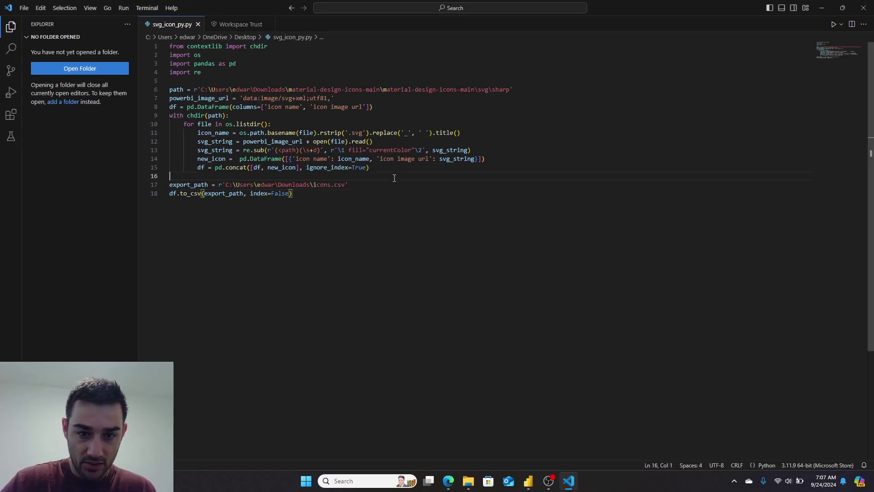
left_click_drag(412, 150, 374, 151)
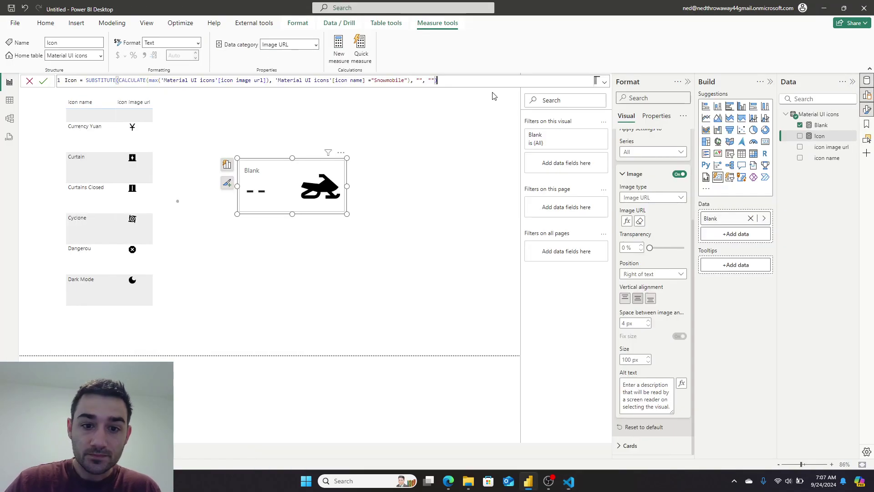
left_click(822, 8)
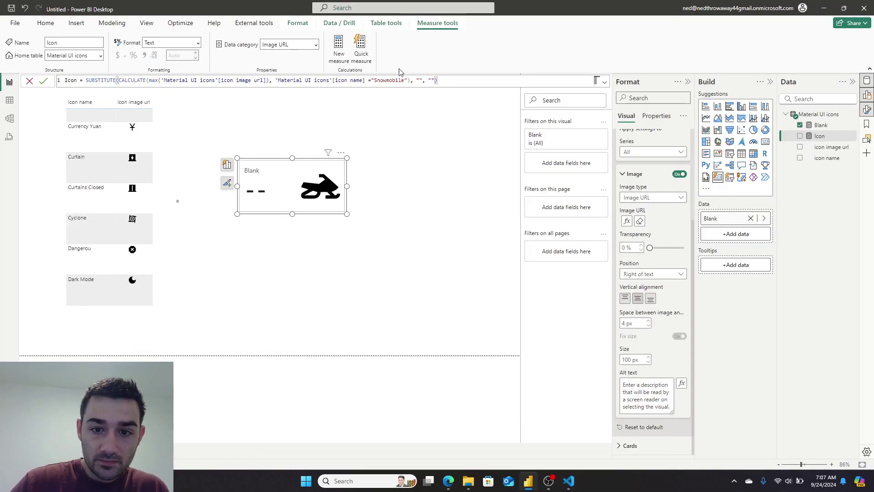
left_click(420, 81)
type("c")
key("ctrl+v")
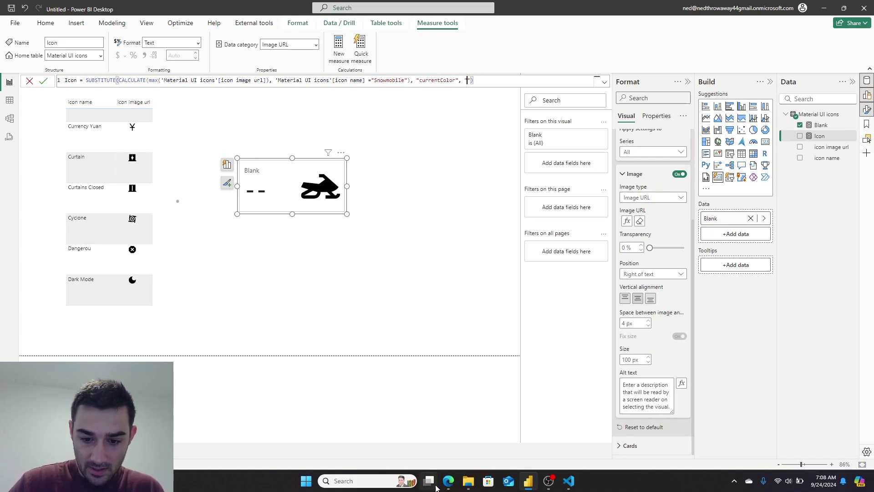
Search 'hex color' in a new Edge tab, pick the light lavender swatch and copy #E7DDFF
mouse_move(448, 481)
left_click(461, 435)
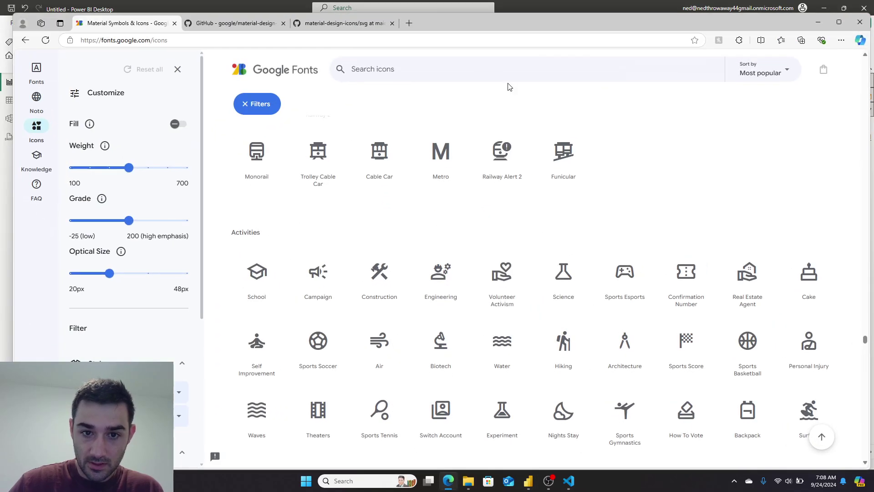
left_click(410, 22)
type("c")
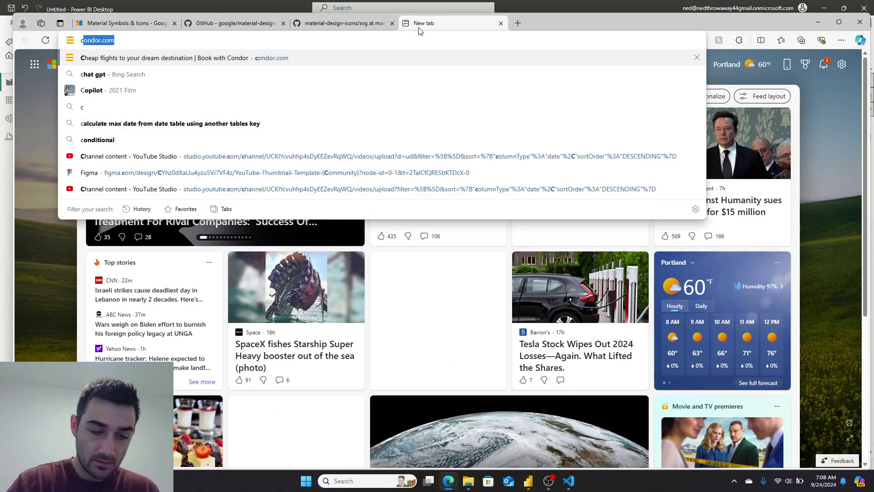
type("urrent color")
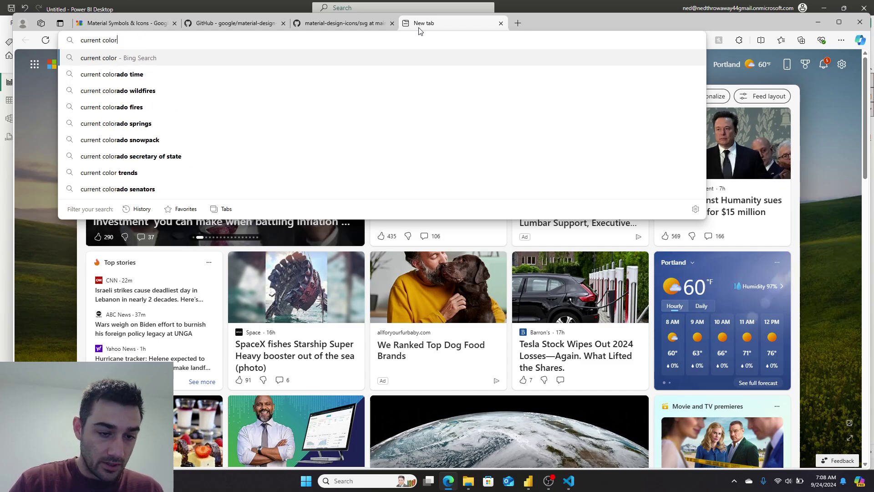
key("ctrl+a")
type("c")
key("BackSpace")
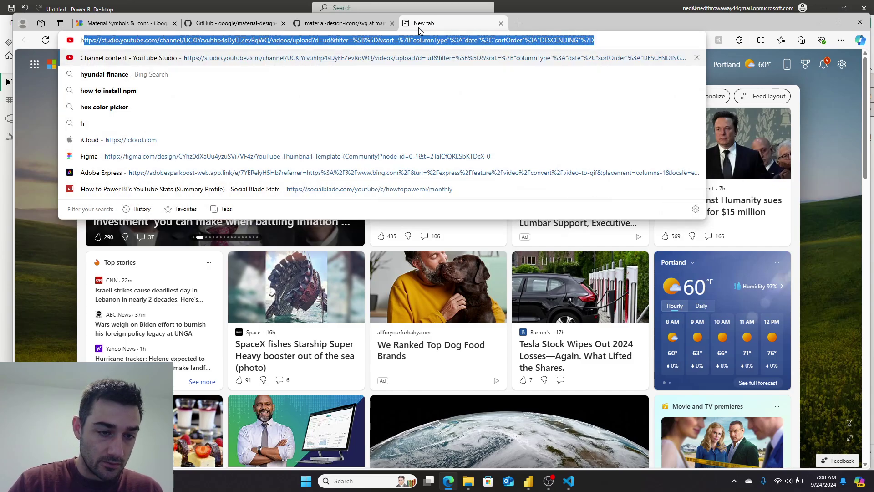
type("hex color")
key("Return")
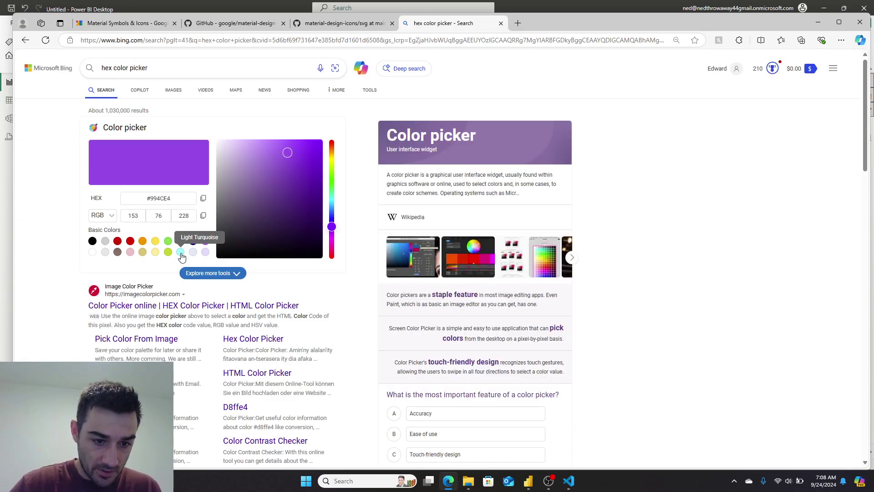
left_click(205, 252)
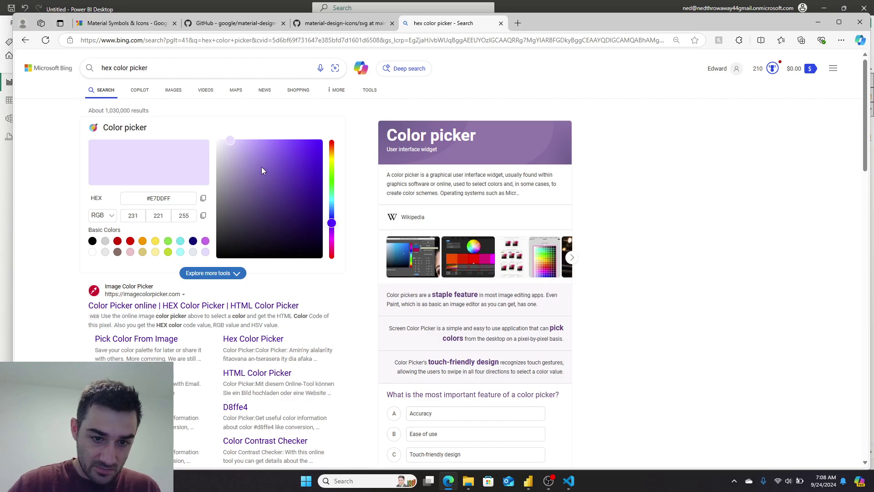
left_click_drag(189, 197, 73, 193)
key("ctrl+c")
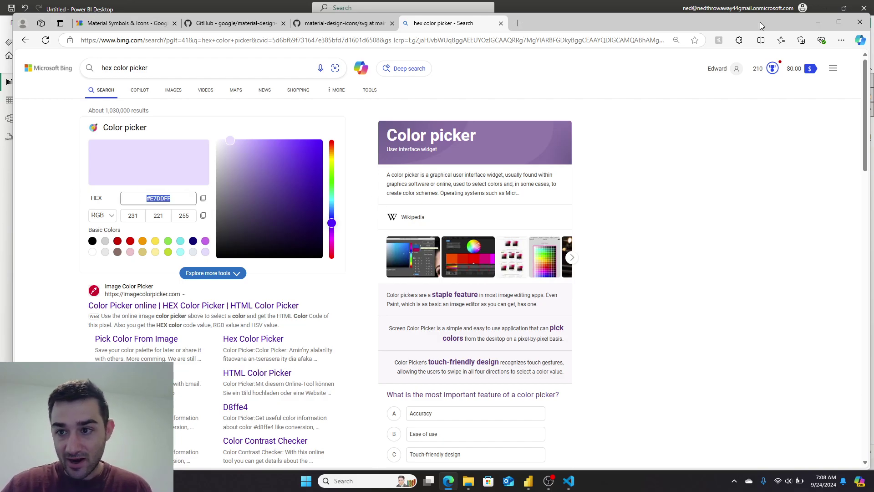
Paste "#E7DDFF" as SUBSTITUTE's replacement text and commit the Icon measure
left_click(818, 22)
type("\"")
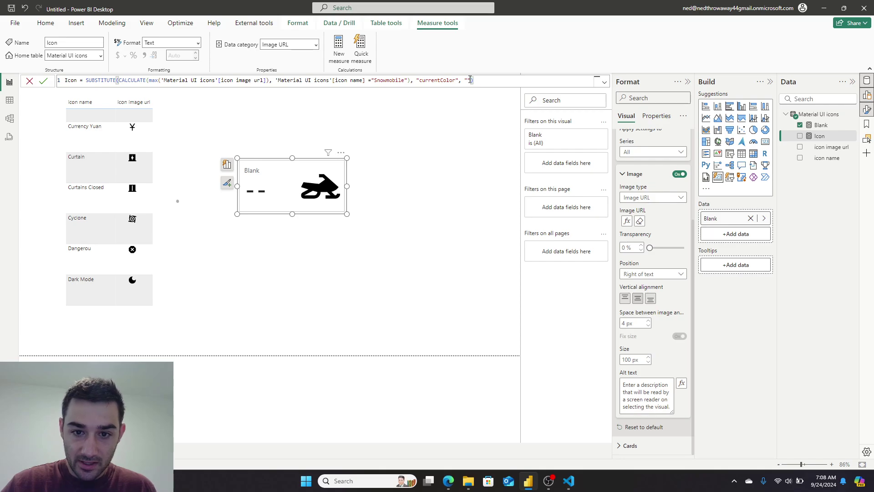
key("ctrl+v")
left_click(44, 81)
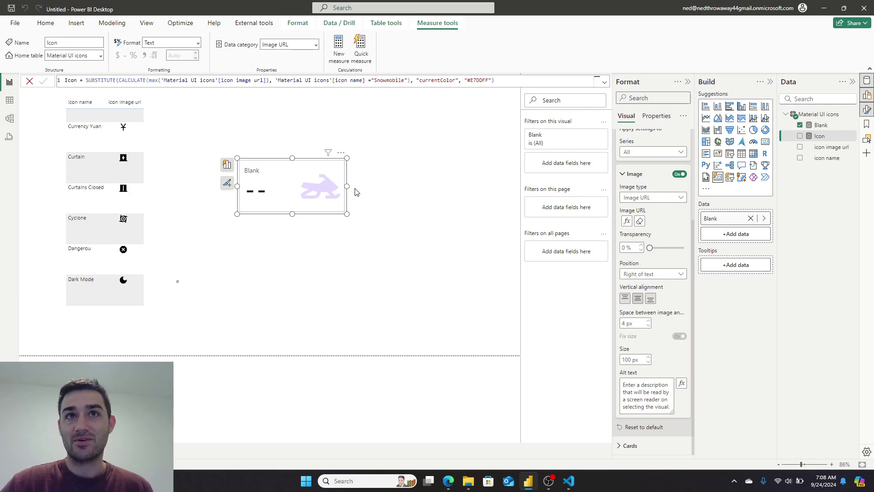
scroll(111, 187, "down", 10)
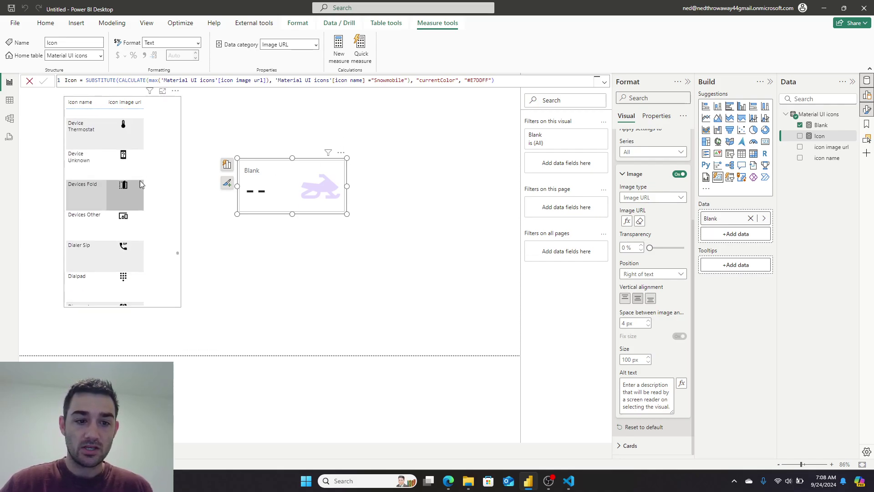
scroll(140, 184, "down", 10)
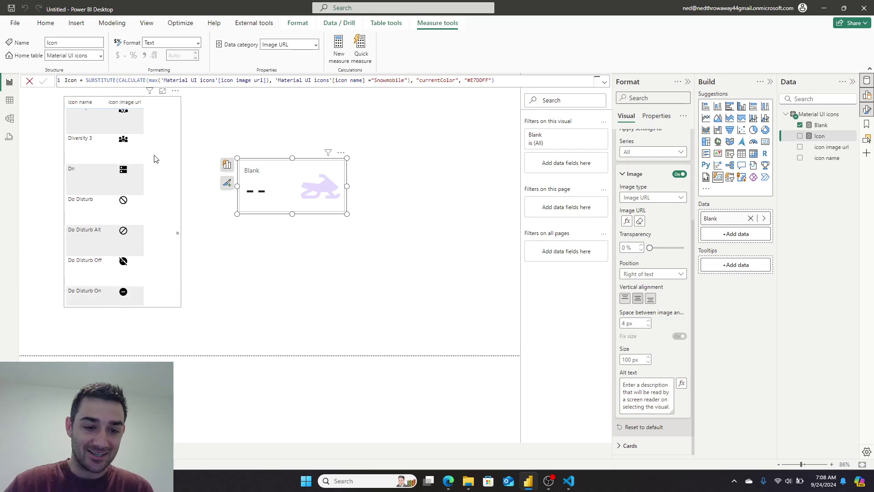
scroll(154, 159, "down", 6)
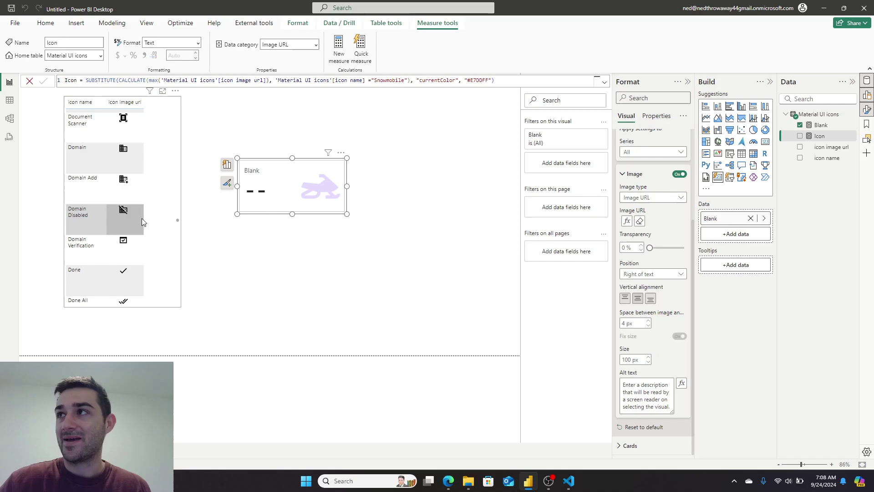
scroll(140, 218, "up", 6)
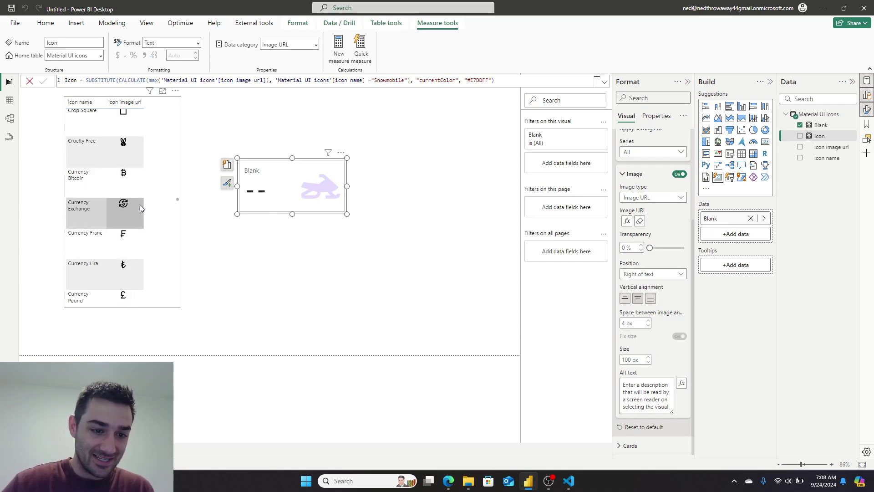
scroll(141, 205, "up", 12)
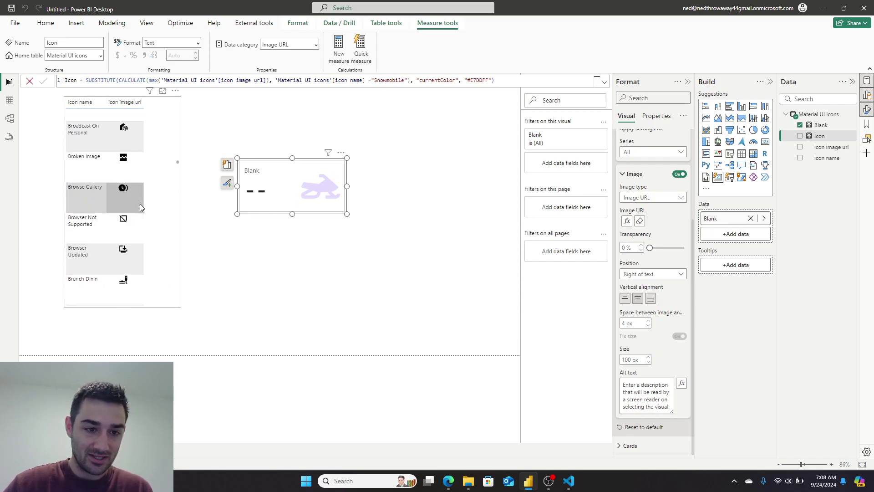
scroll(140, 203, "up", 5)
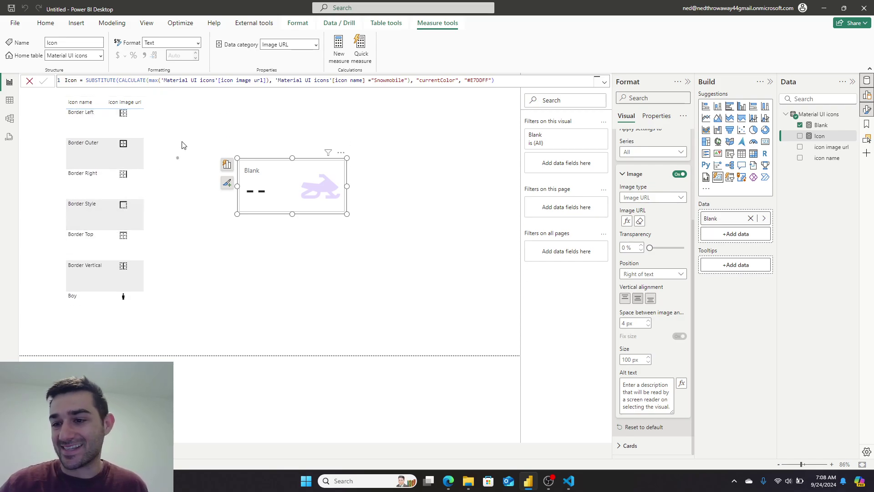
scroll(120, 195, "up", 8)
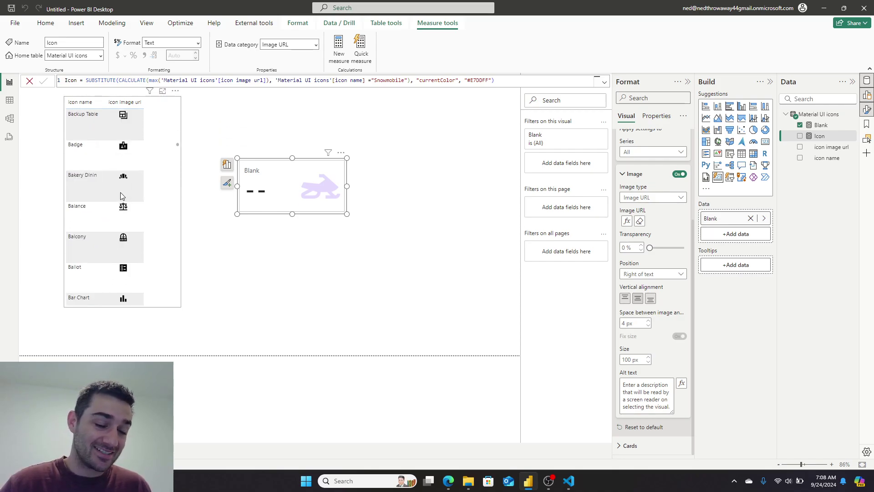
scroll(121, 192, "up", 15)
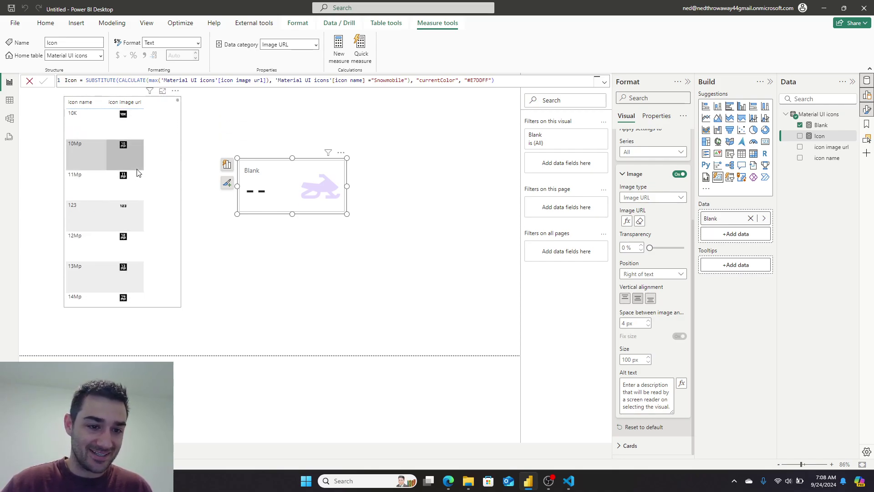